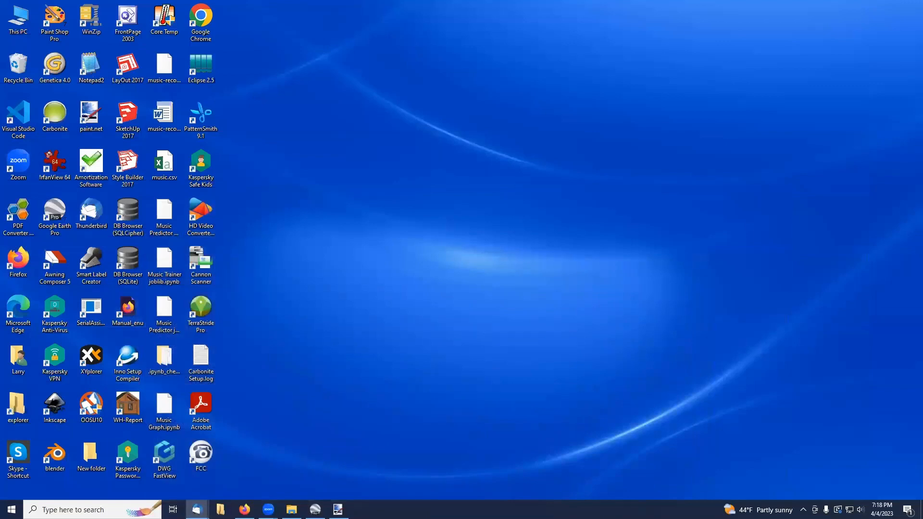
Switch to GRANITView in Firefox, zoom the map to the town of Berlin and show the map layers list.
left_click(244, 510)
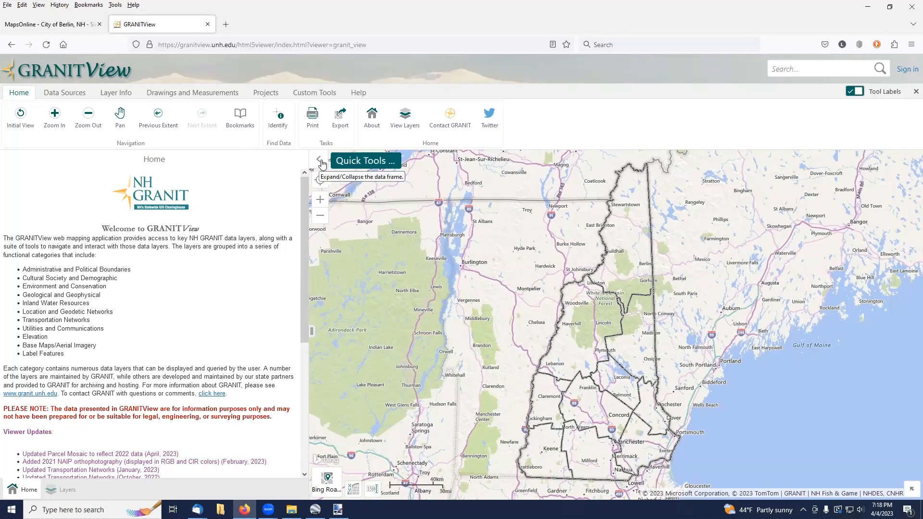
left_click(374, 164)
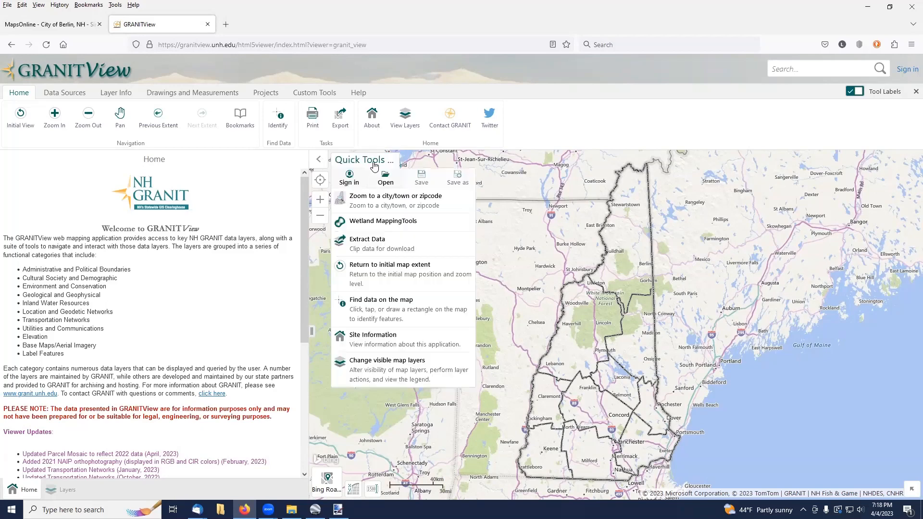
left_click(365, 201)
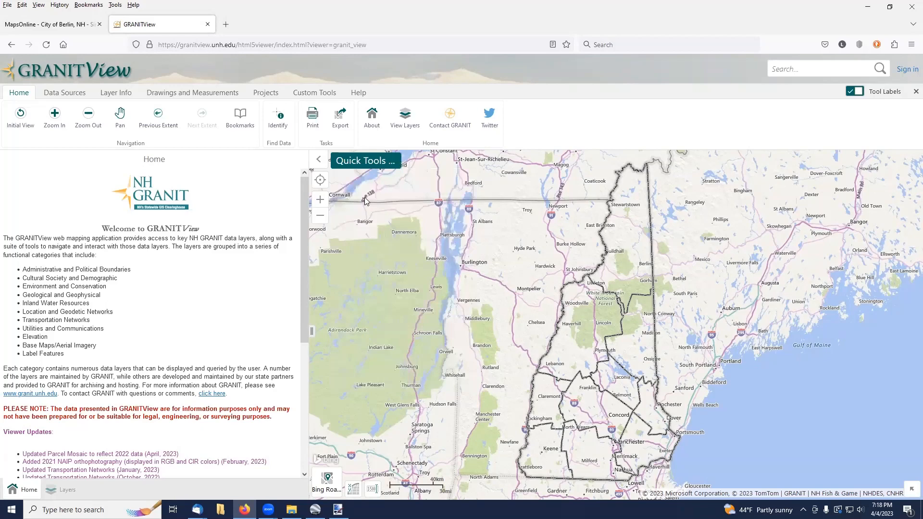
left_click(363, 162)
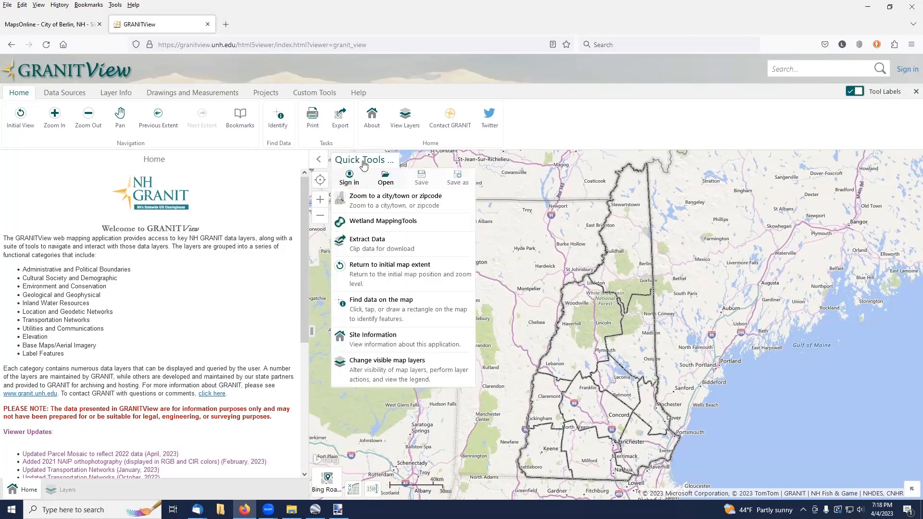
left_click(356, 203)
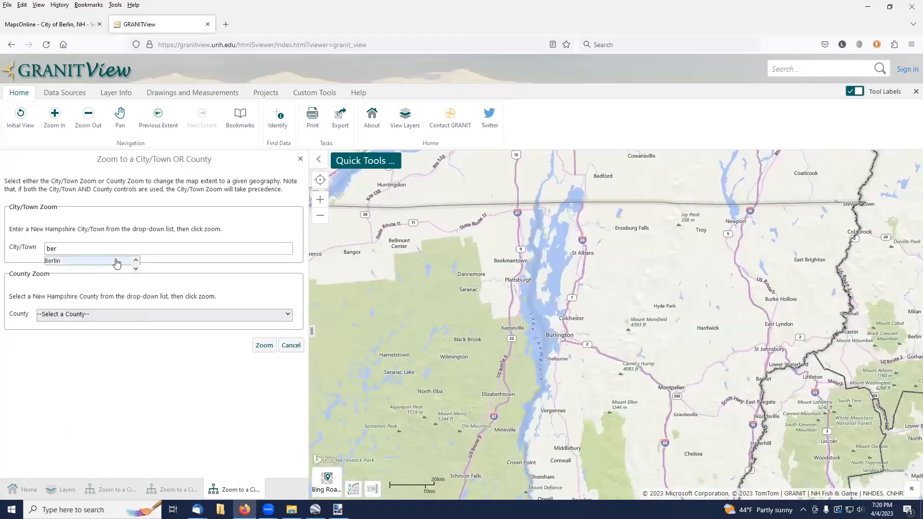
left_click(52, 261)
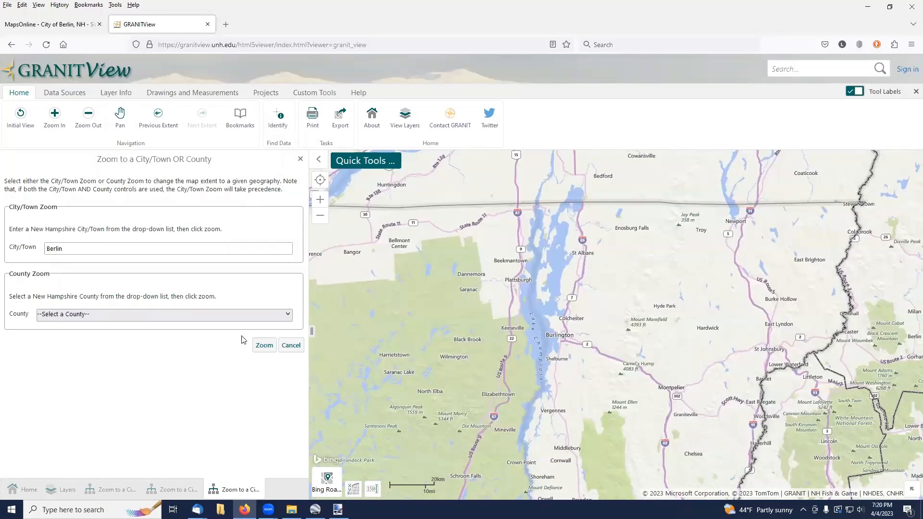
left_click(264, 345)
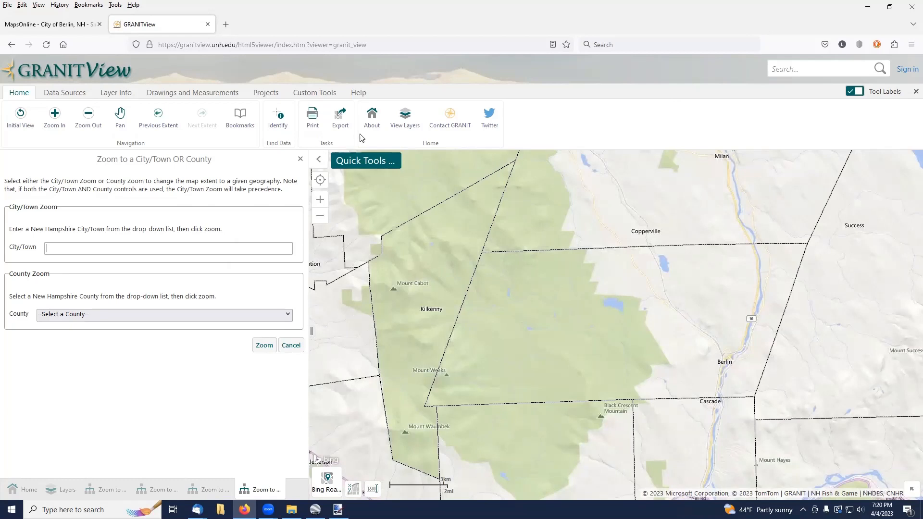
left_click(404, 118)
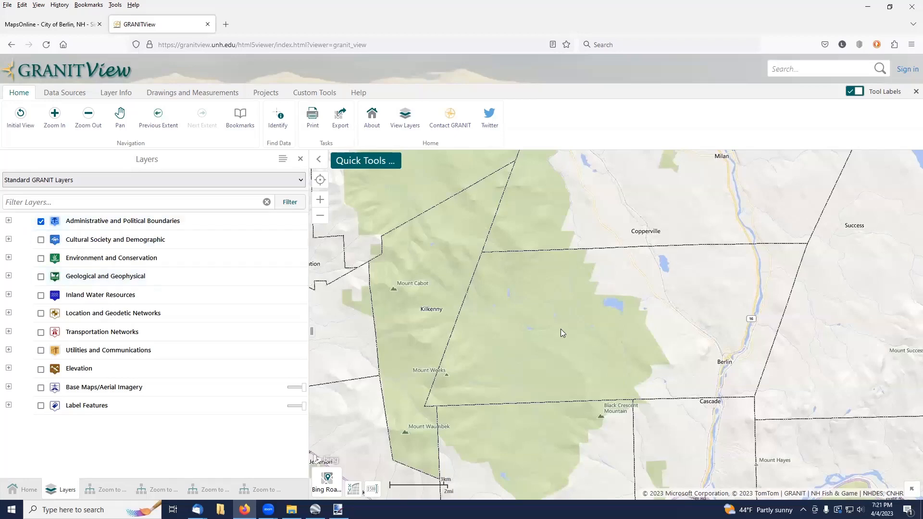
scroll(557, 329, "up", 1)
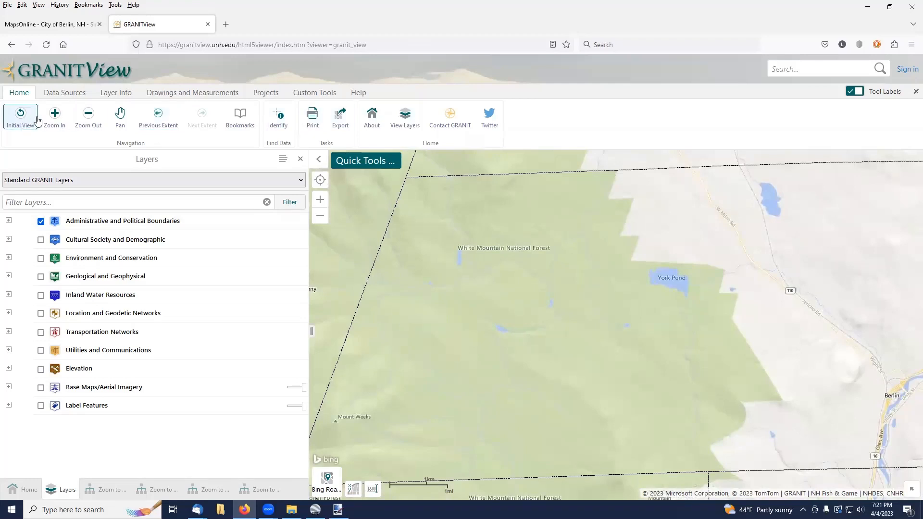
Upload COR19A North Rebuild.kml from the Grant Training 23-04-04 Class folder as map data, accepting COR19ANorthRebuild as the layer name.
left_click(68, 94)
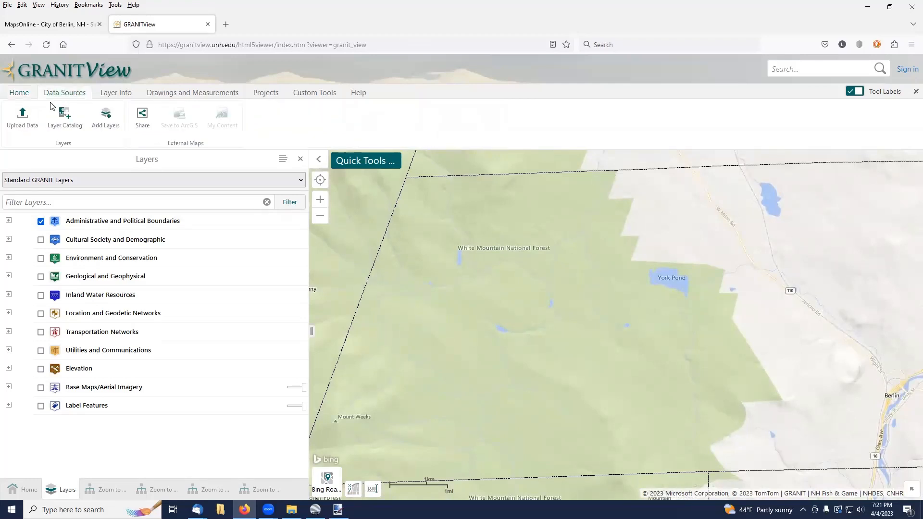
left_click(19, 118)
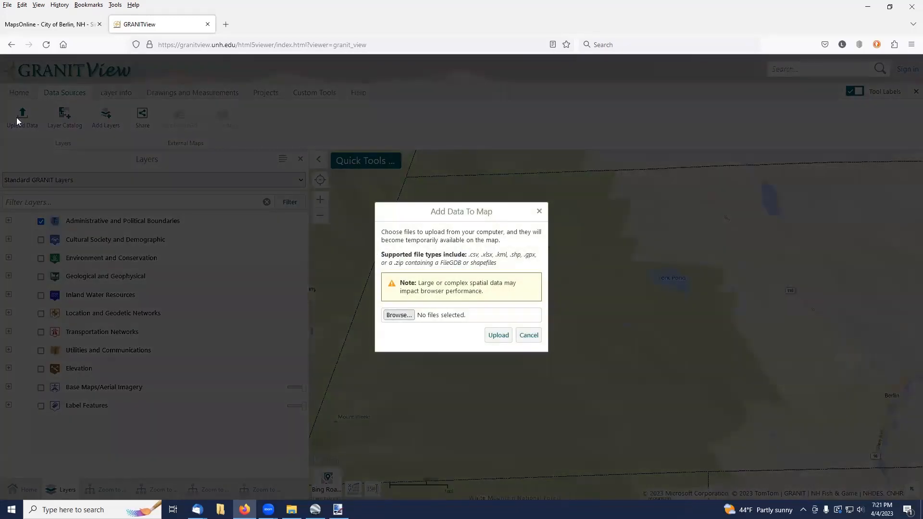
left_click(391, 314)
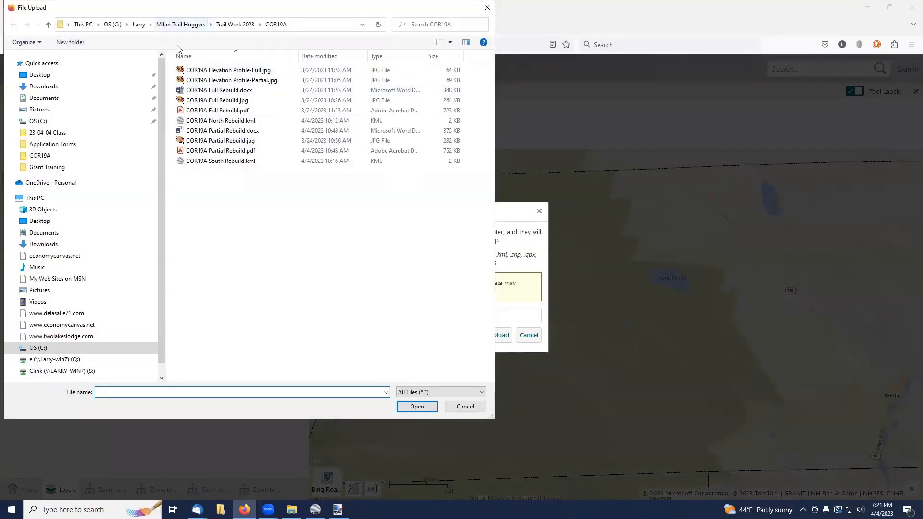
left_click(139, 24)
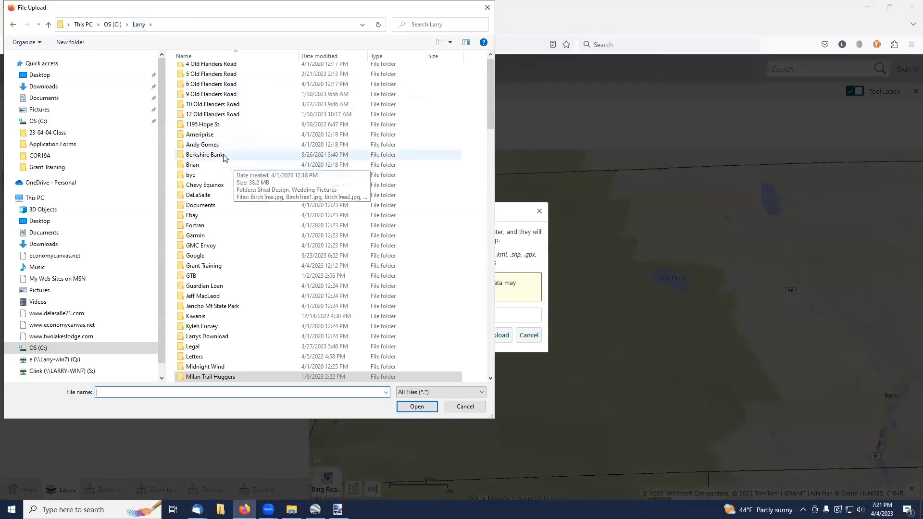
scroll(226, 161, "down", 4)
scroll(224, 159, "up", 4)
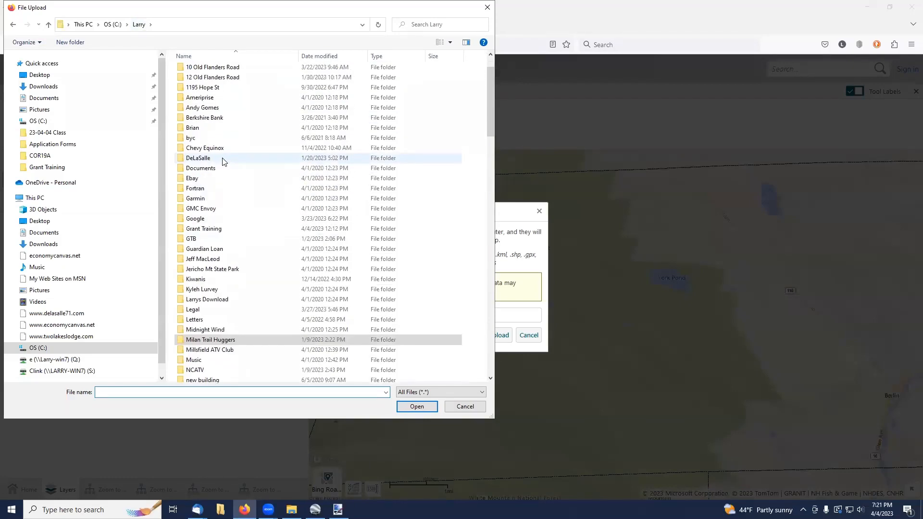
scroll(222, 164, "down", 2)
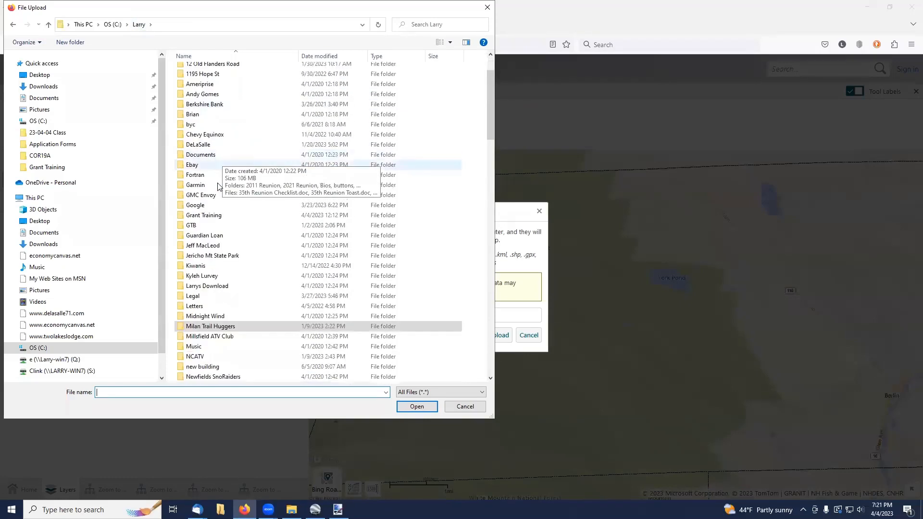
double_click(211, 215)
double_click(196, 74)
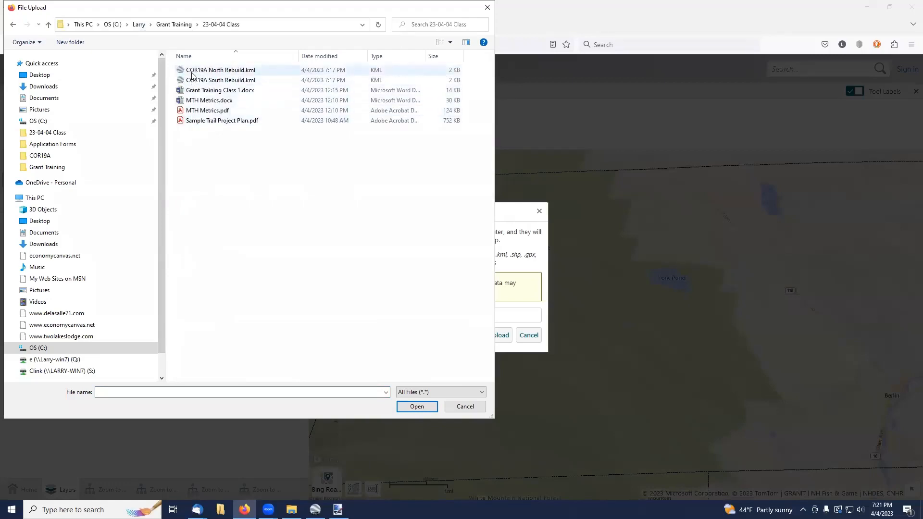
double_click(194, 73)
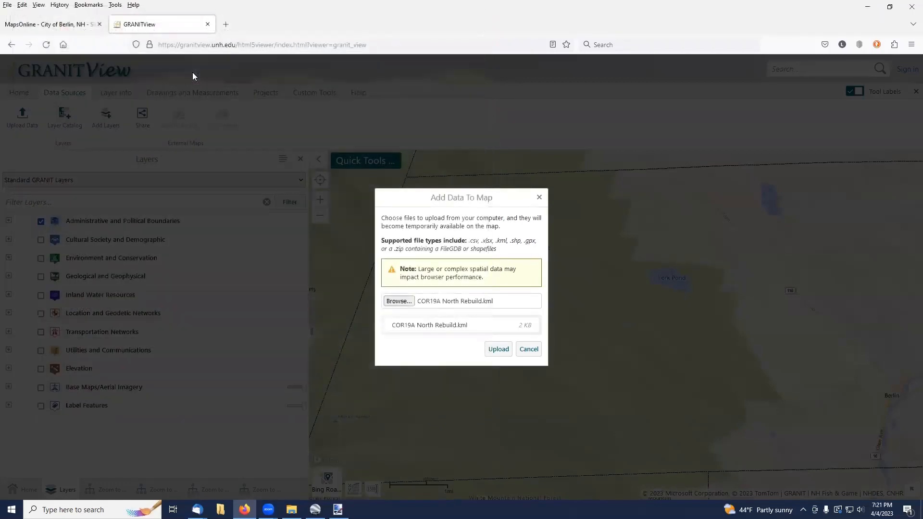
left_click(495, 354)
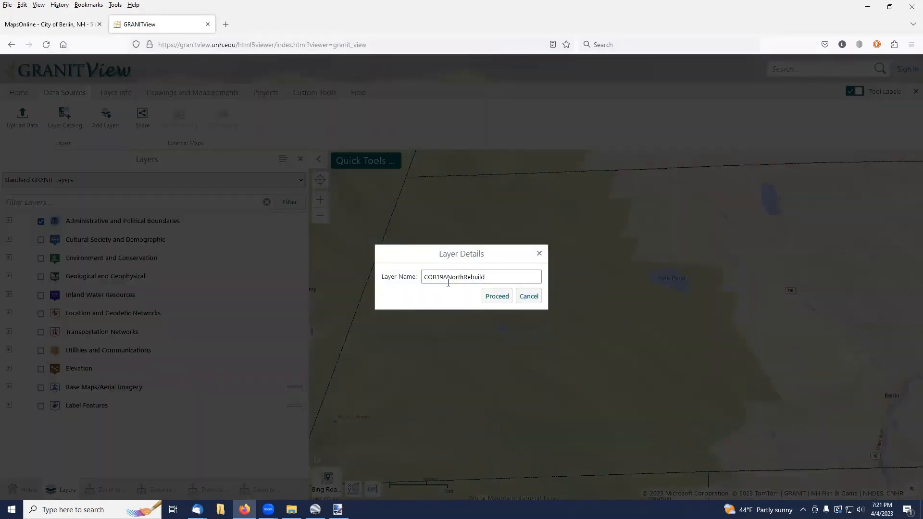
left_click(497, 299)
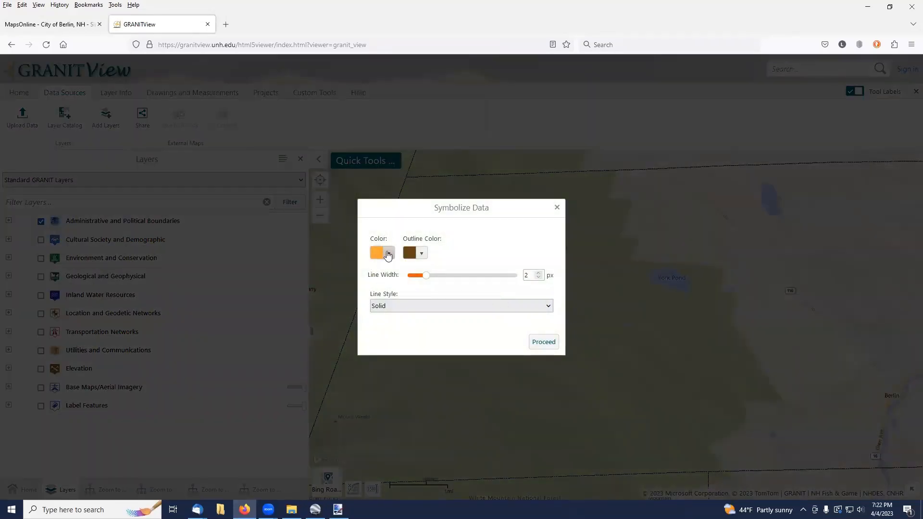
Set the north trail layer's line color to pure red, rgba(255, 0, 0, 1).
left_click(389, 255)
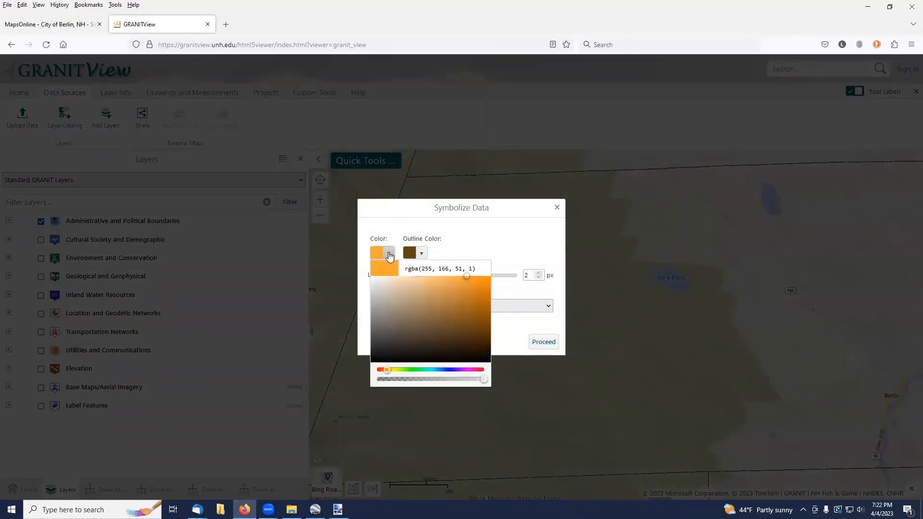
left_click(482, 370)
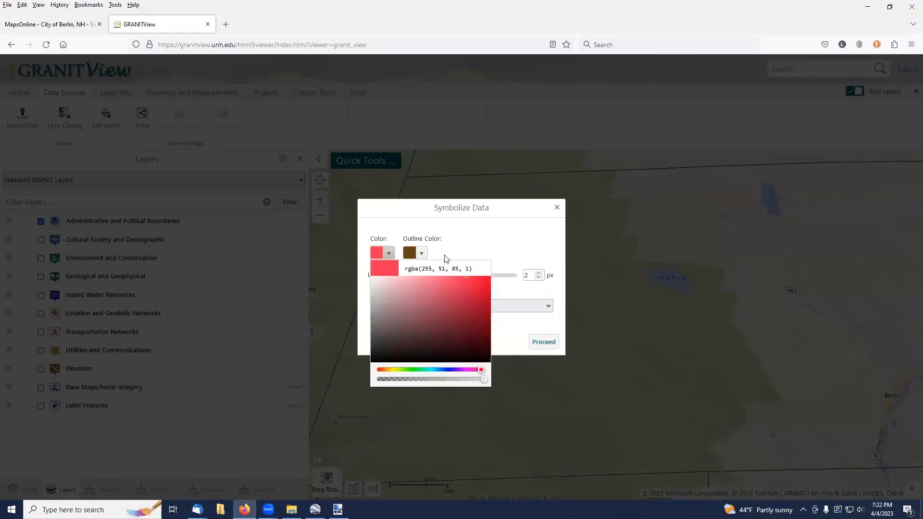
key("BackSpace")
key("BackSpace")
type("0")
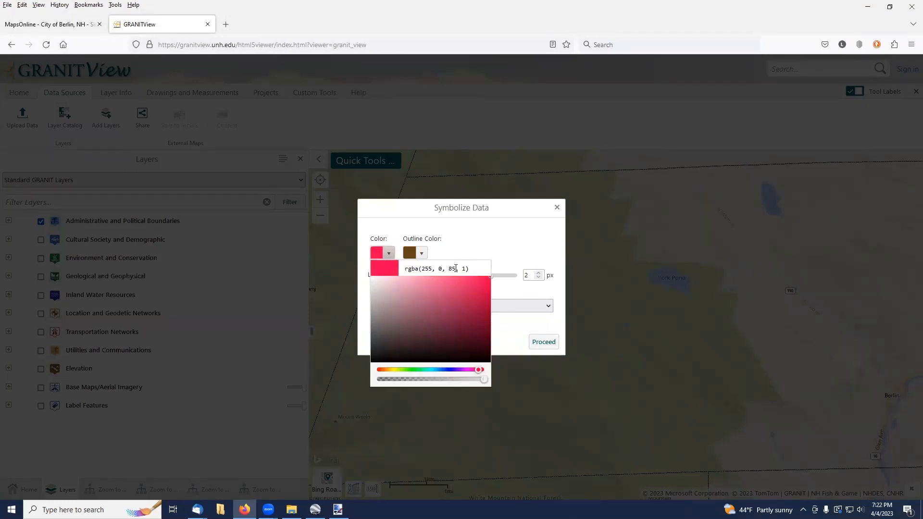
key("BackSpace")
key("BackSpace")
type("0")
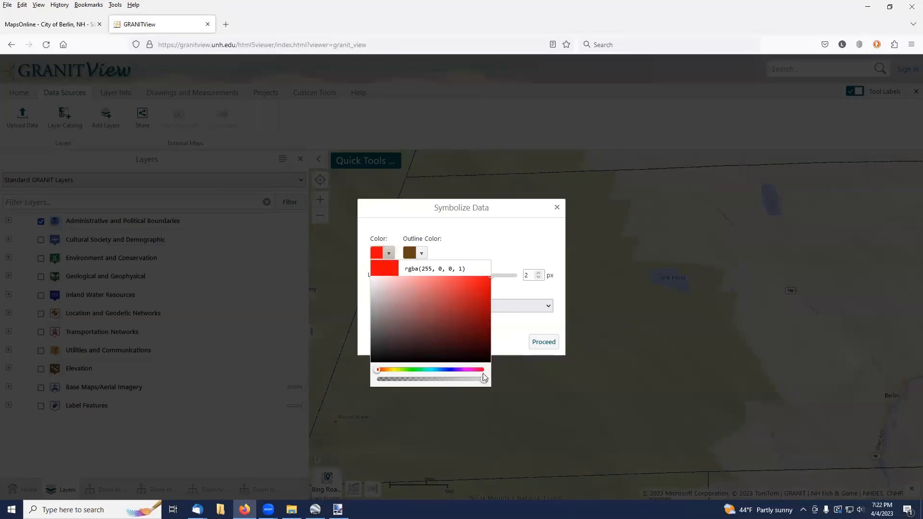
left_click(495, 241)
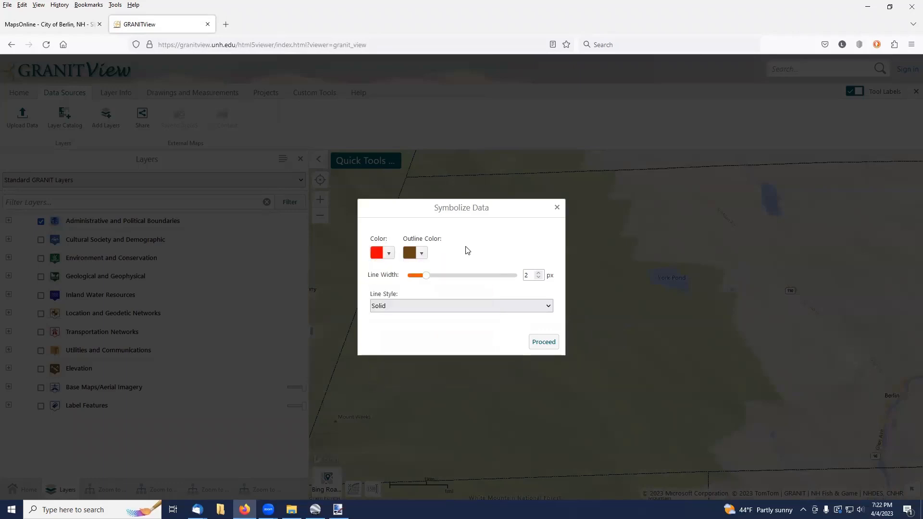
Set the north trail layer's outline color to rgba(255, 0, 0, 1) and add the layer to the map.
left_click(420, 252)
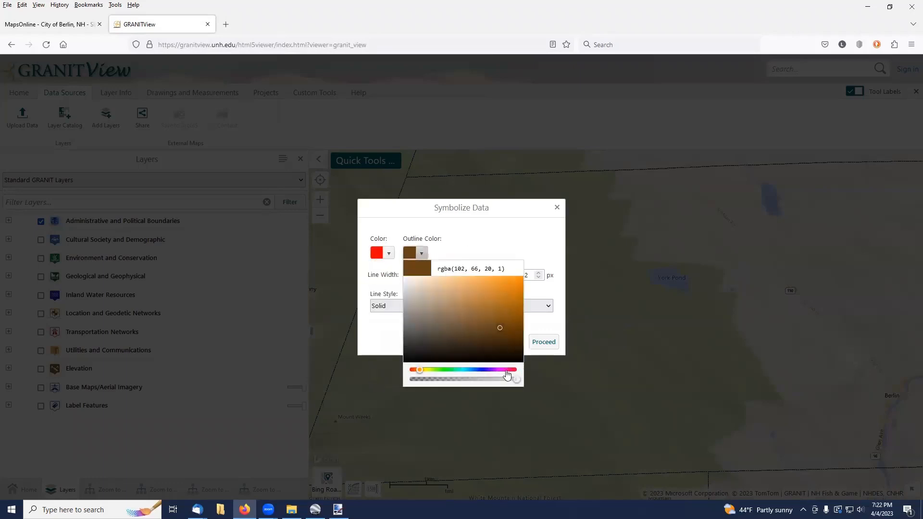
left_click(510, 371)
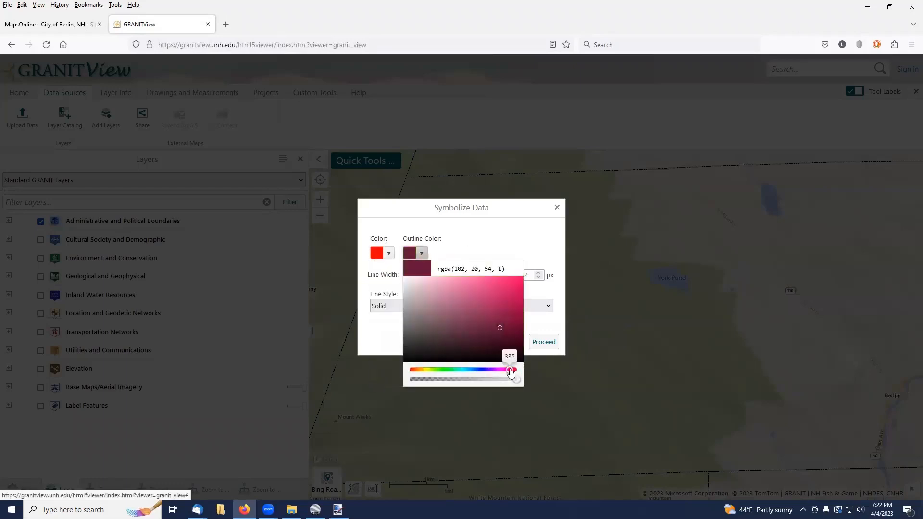
left_click(468, 268)
key("BackSpace")
key("BackSpace")
key("BackSpace")
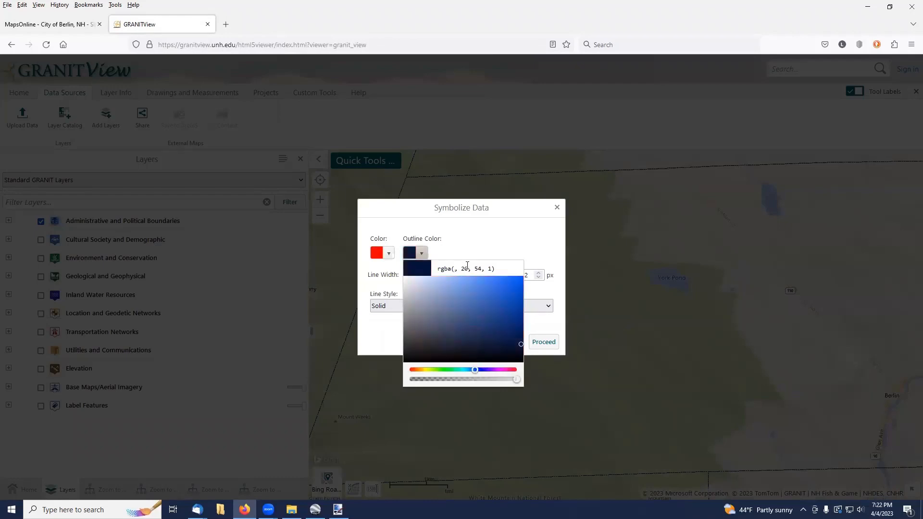
type("255")
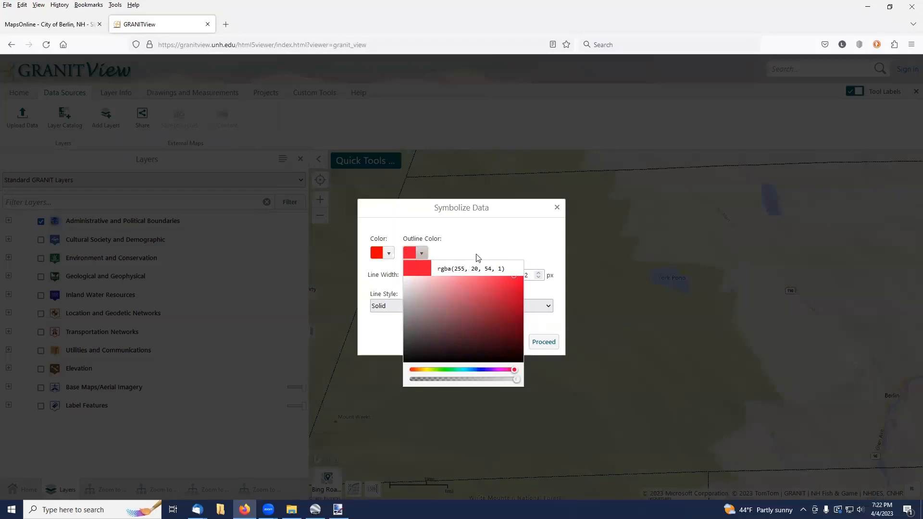
key("BackSpace")
key("BackSpace")
key("BackSpace")
type("0")
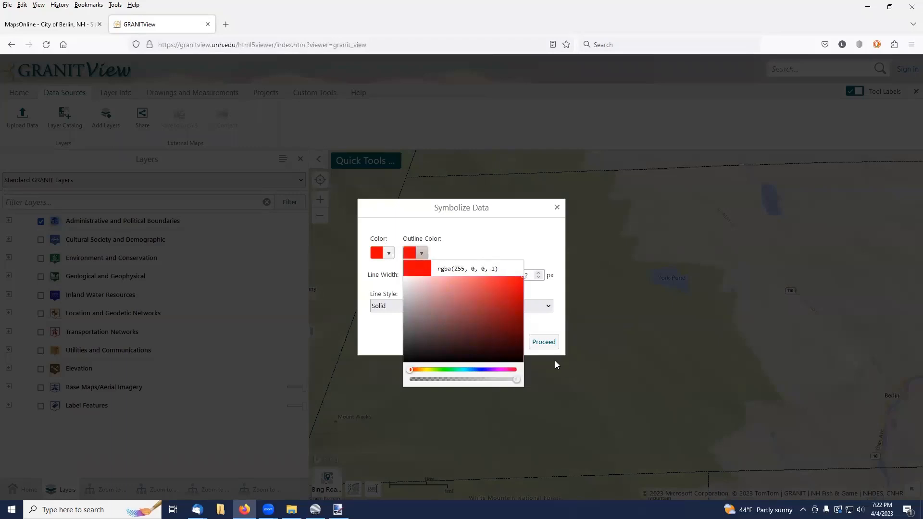
left_click(544, 345)
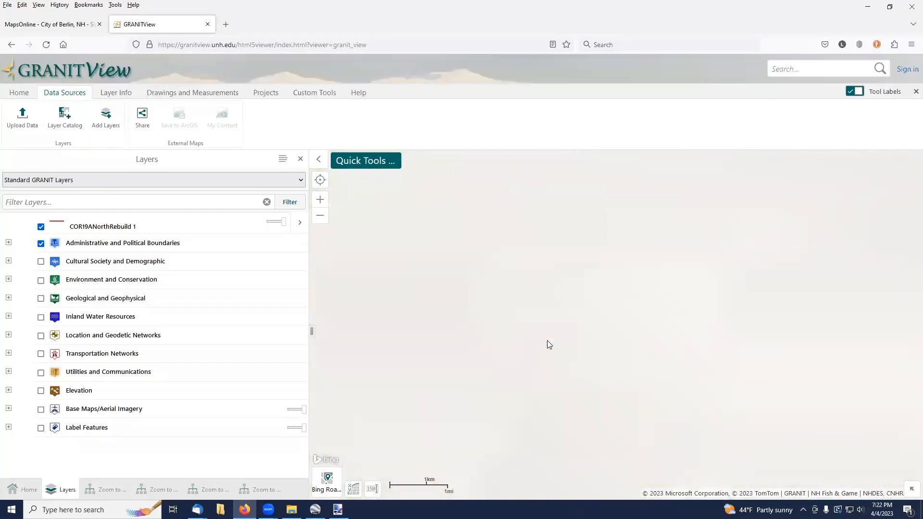
Upload COR19A South Rebuild.kml as map data, accepting COR19ASouthRebuild as the layer name.
scroll(549, 344, "down", 2)
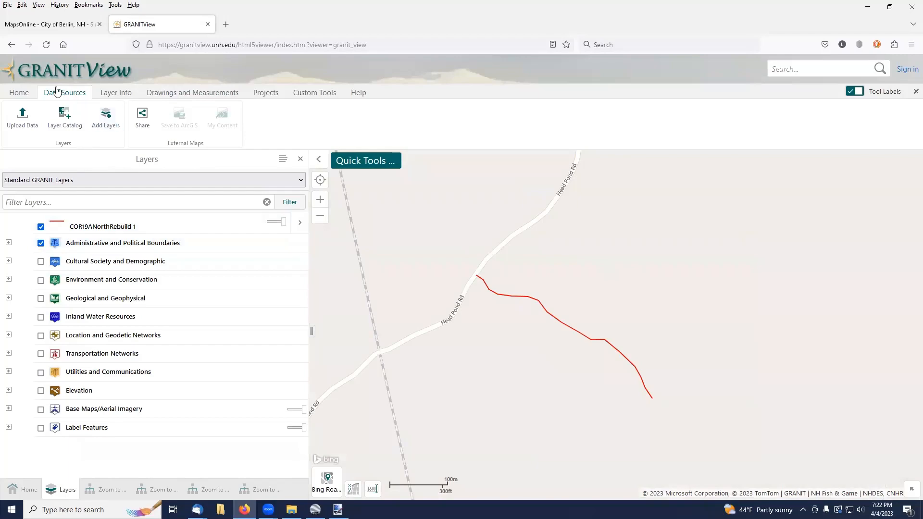
left_click(22, 117)
left_click(399, 315)
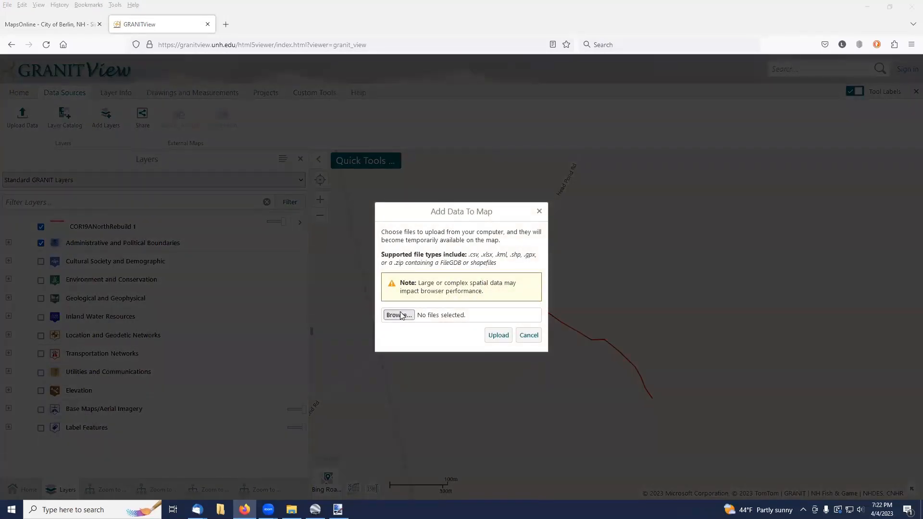
double_click(221, 80)
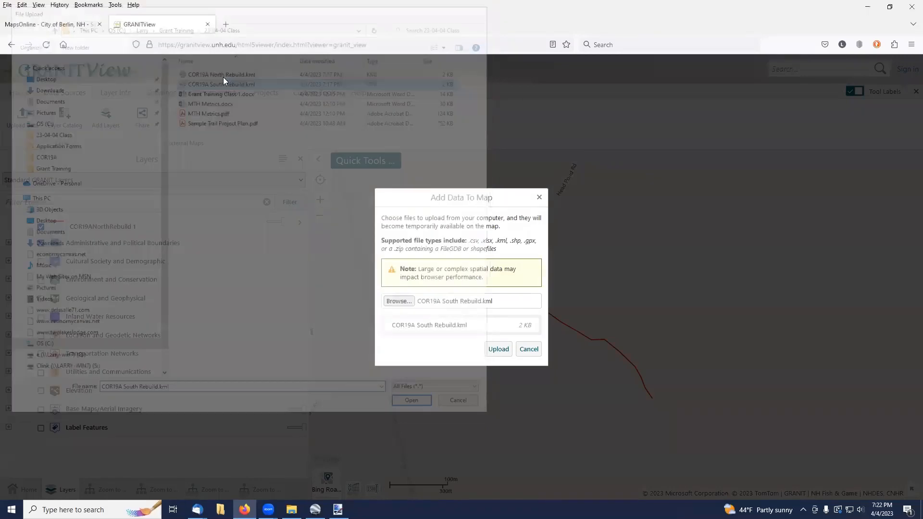
left_click(505, 349)
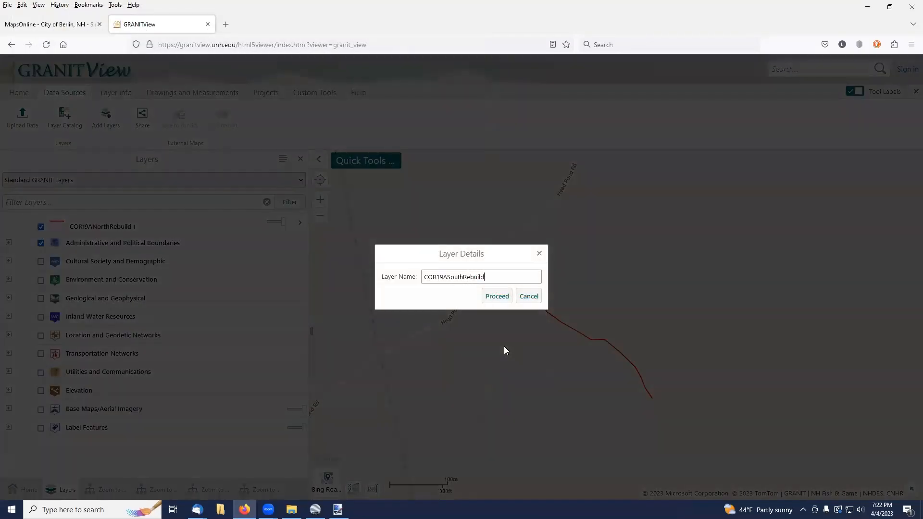
left_click(505, 298)
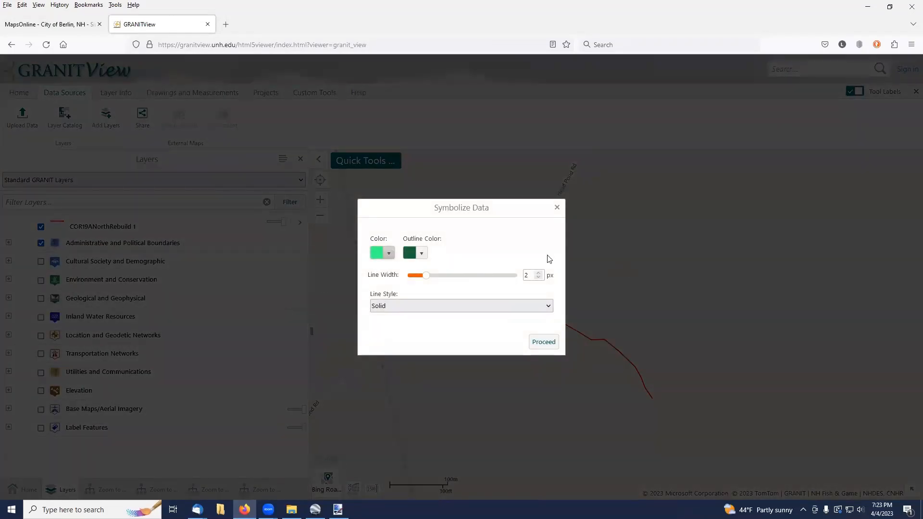
Set the south trail layer's line color to red, rgba(255, 0, 1, 1).
left_click(391, 254)
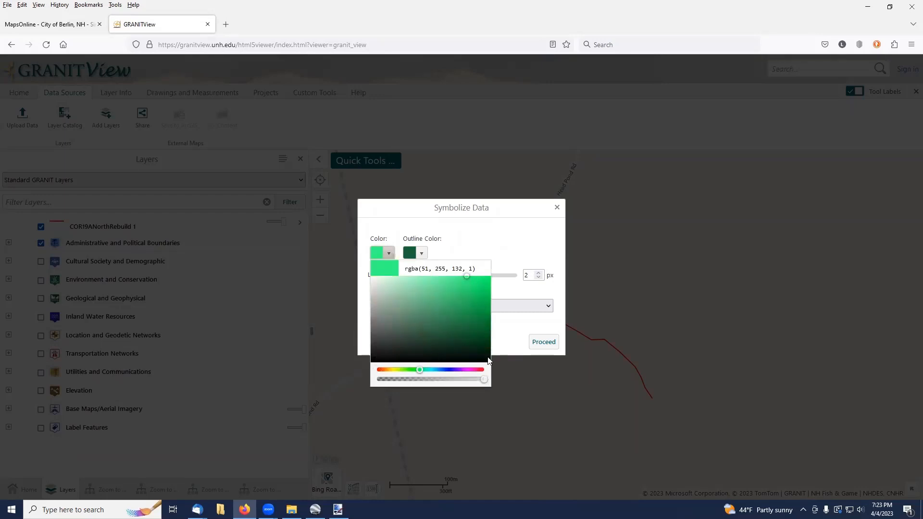
left_click(479, 370)
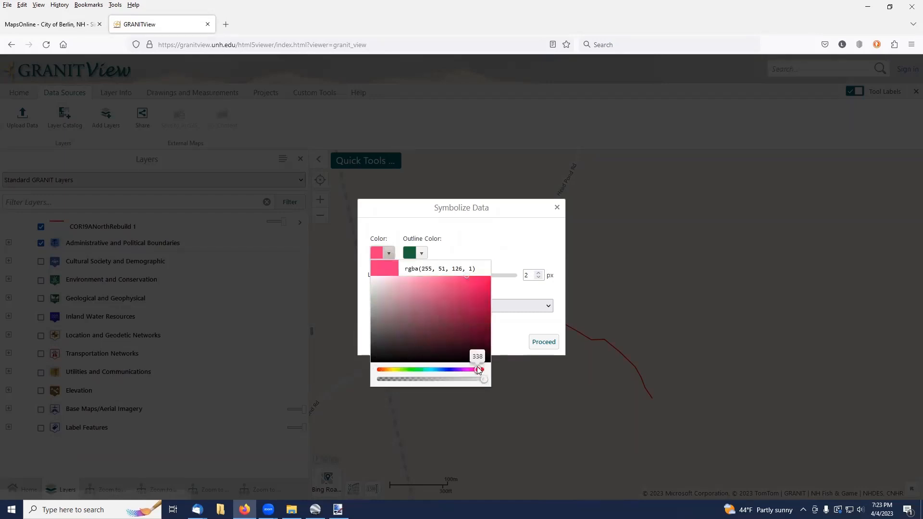
left_click(445, 269)
key("BackSpace")
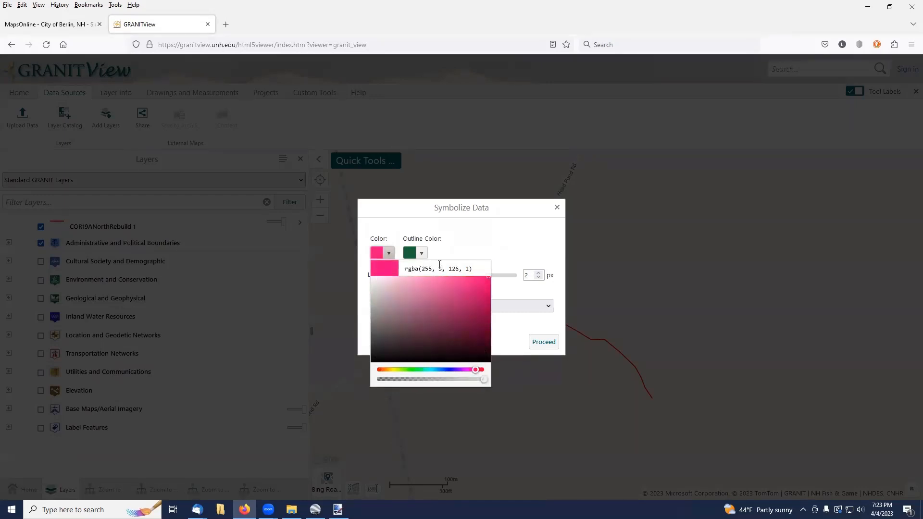
key("BackSpace")
type("0")
left_click(458, 268)
key("BackSpace")
key("BackSpace")
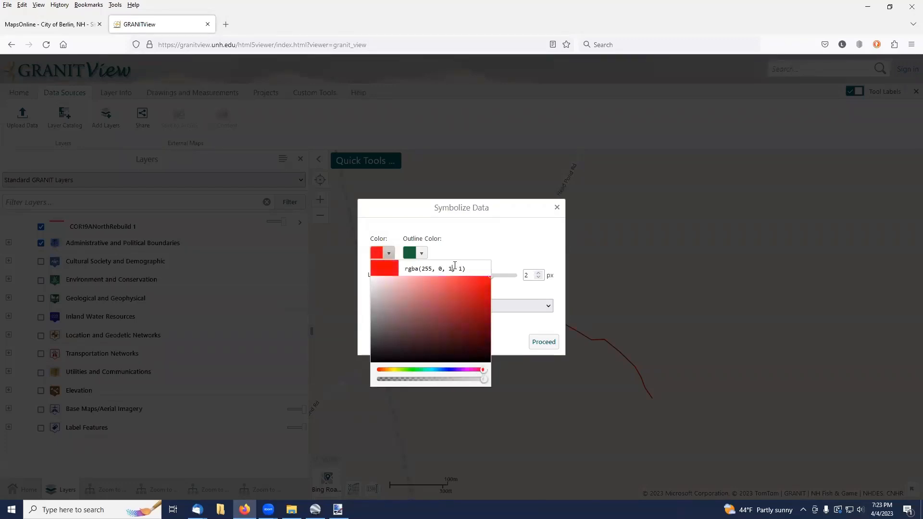
left_click(479, 250)
Set the south trail layer's outline color to red, using 255 for the red value, and add the layer to the map.
left_click(423, 256)
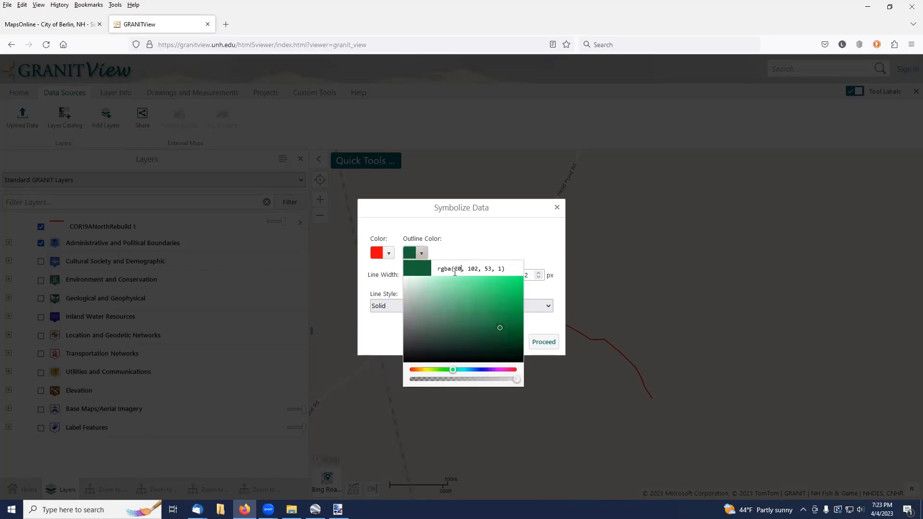
key("BackSpace")
key("BackSpace")
type("255")
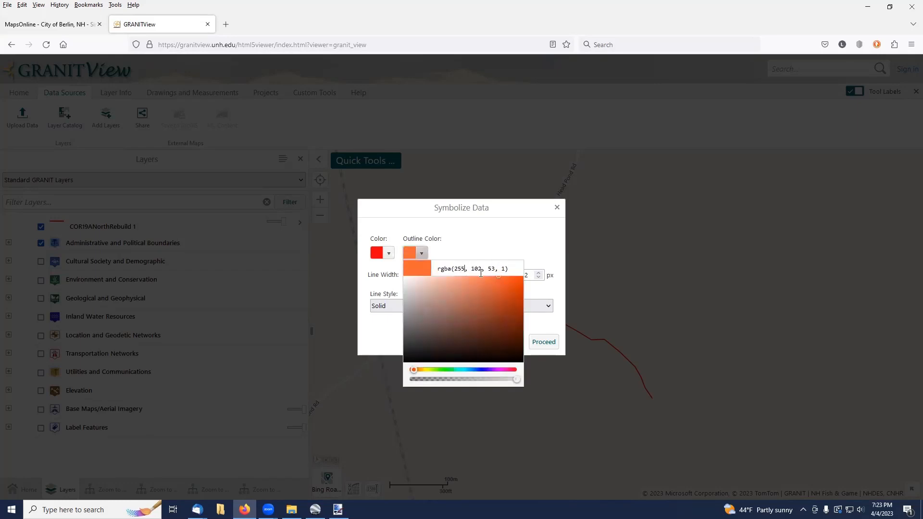
key("BackSpace")
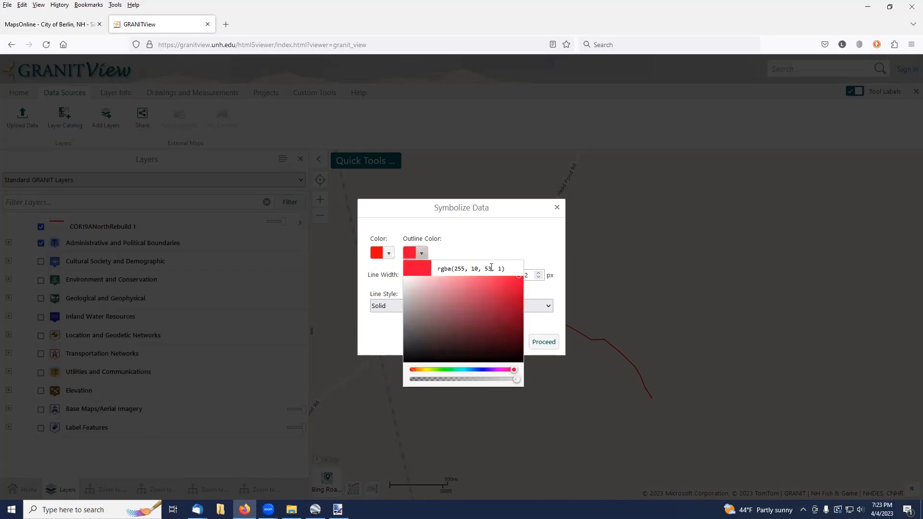
key("BackSpace")
key("BackSpace")
left_click(510, 247)
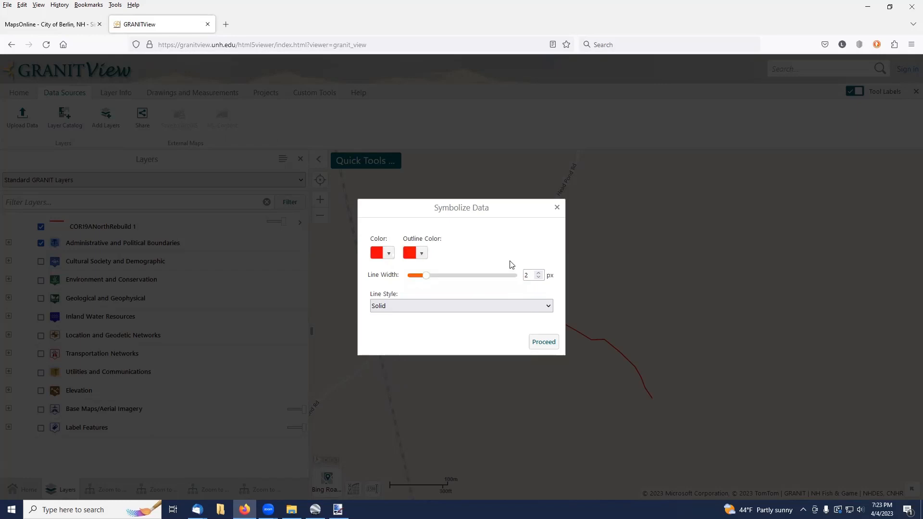
left_click(543, 342)
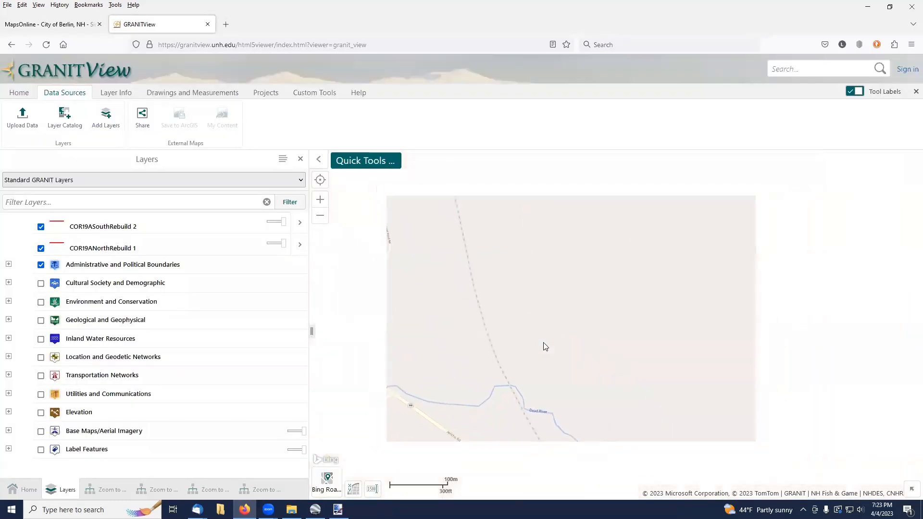
Turn on NH Parcel Mosaic and its Parcels layer within Administrative and Political Boundaries.
scroll(546, 347, "down", 1)
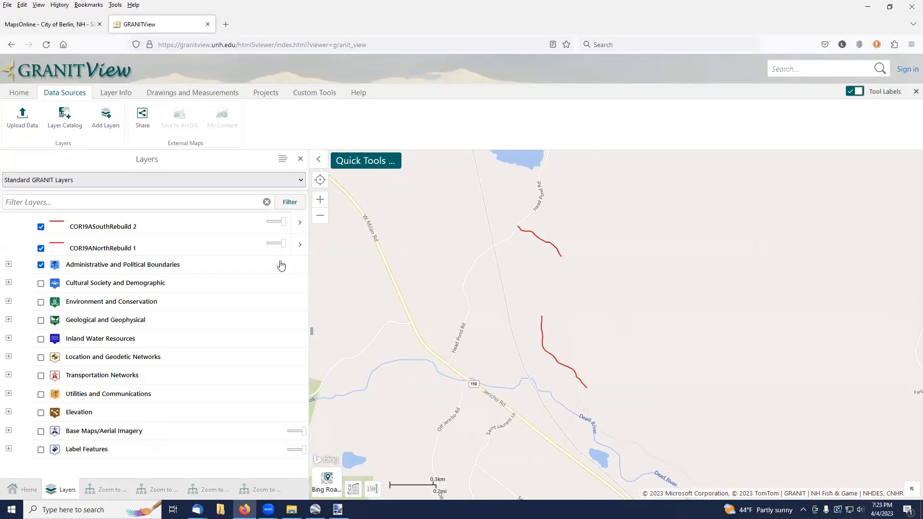
left_click(9, 265)
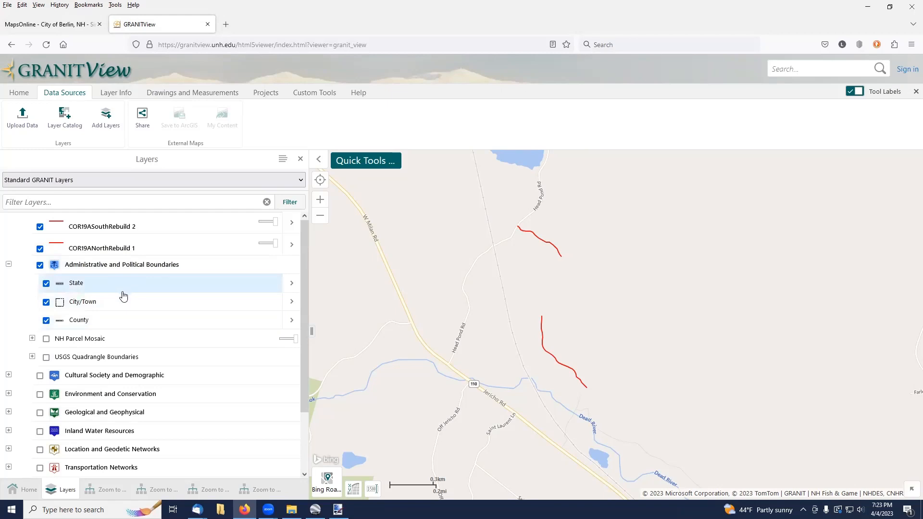
scroll(124, 296, "down", 1)
left_click(32, 289)
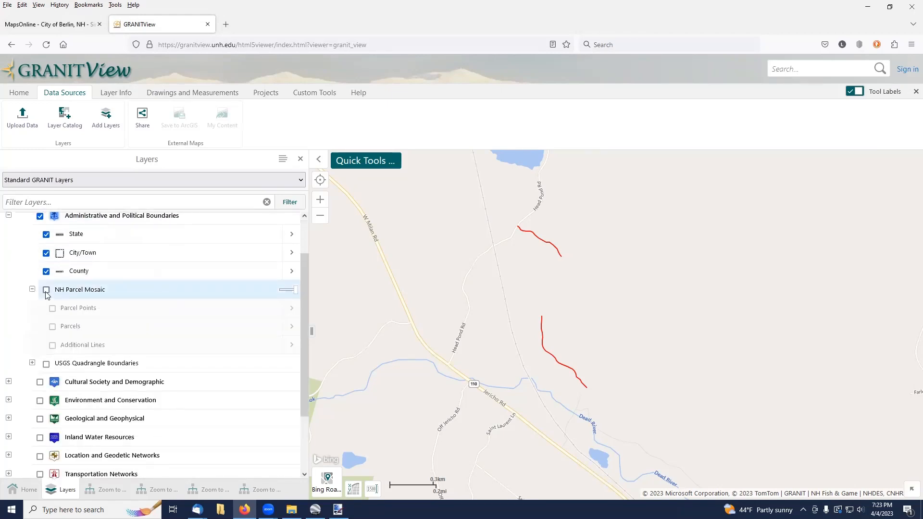
left_click(46, 290)
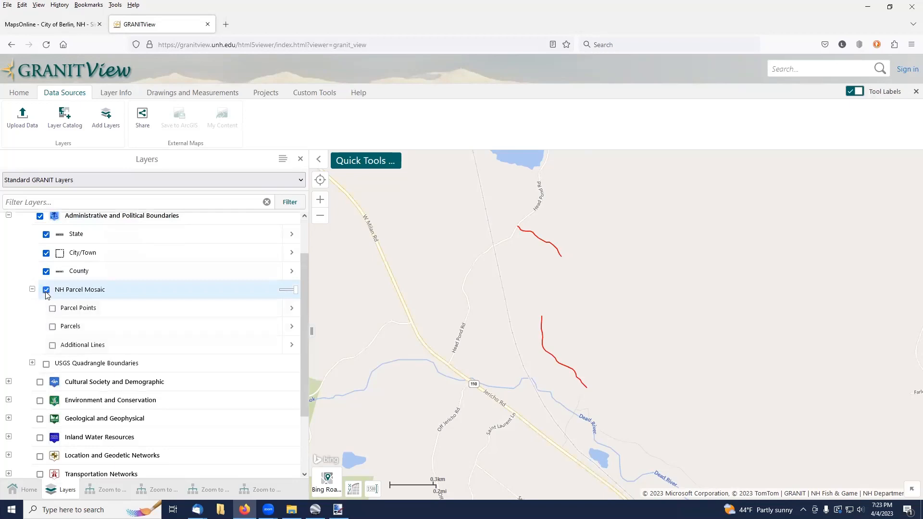
left_click(52, 328)
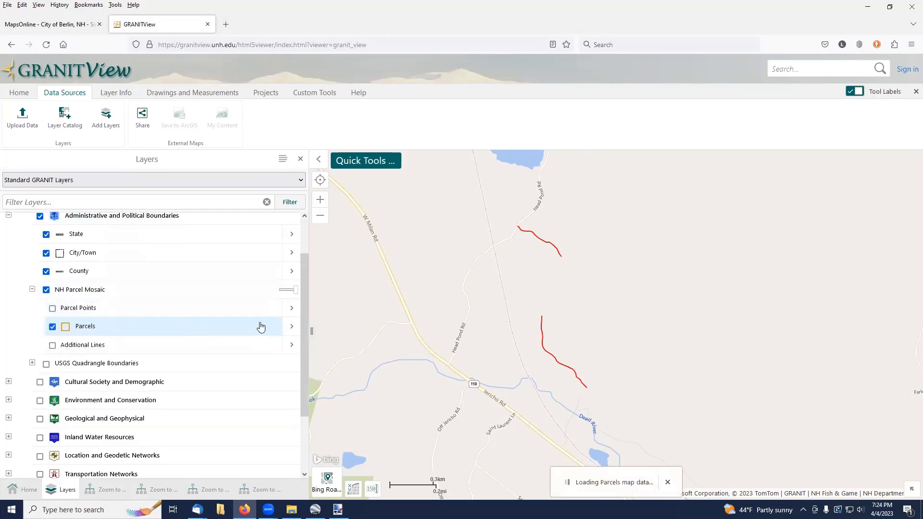
Toggle on the labels of the Parcels layer and view the parcels around the two trail rebuild sections.
left_click(292, 330)
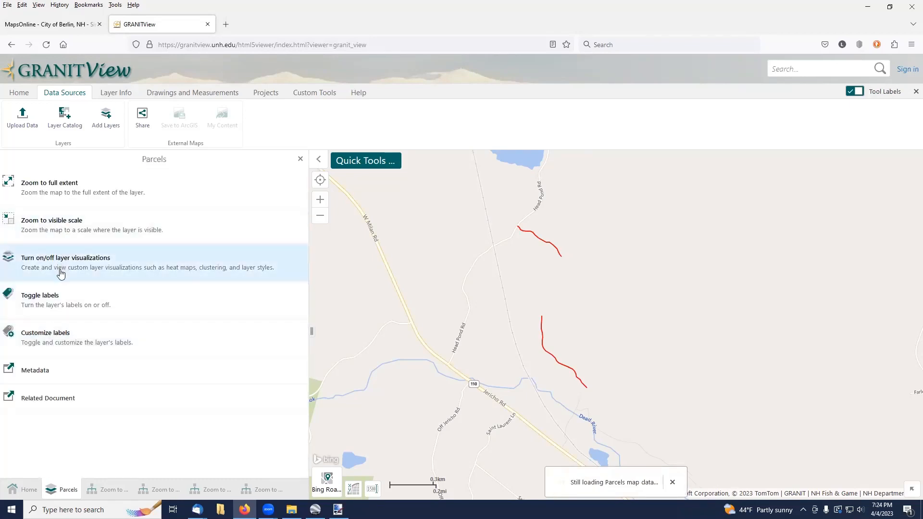
left_click(49, 300)
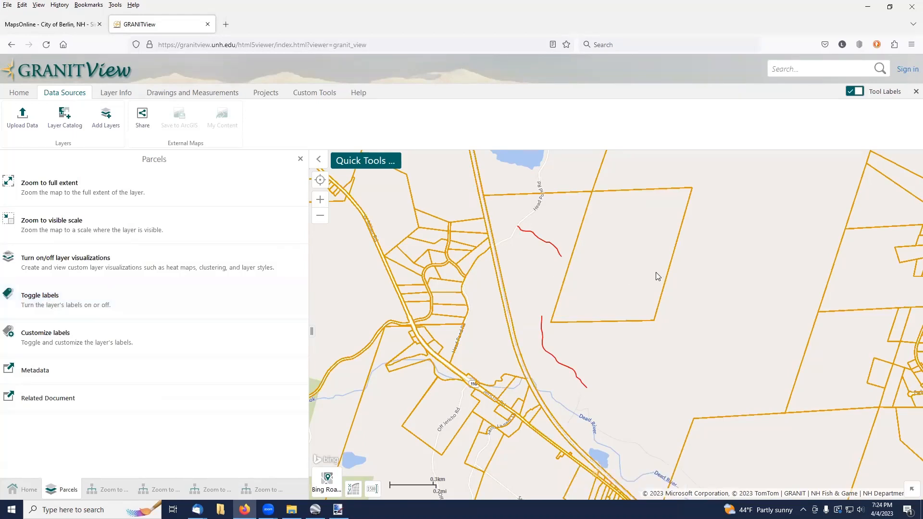
scroll(657, 274, "up", 1)
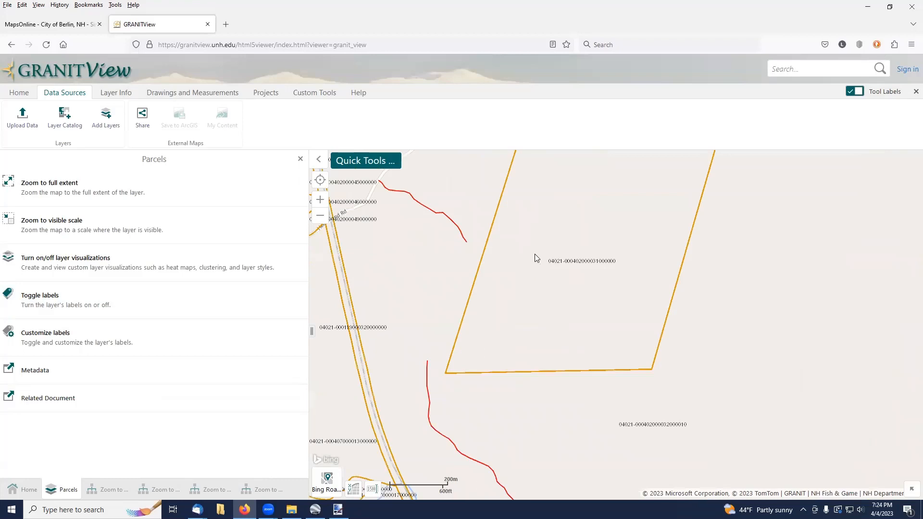
left_click_drag(493, 304, 614, 314)
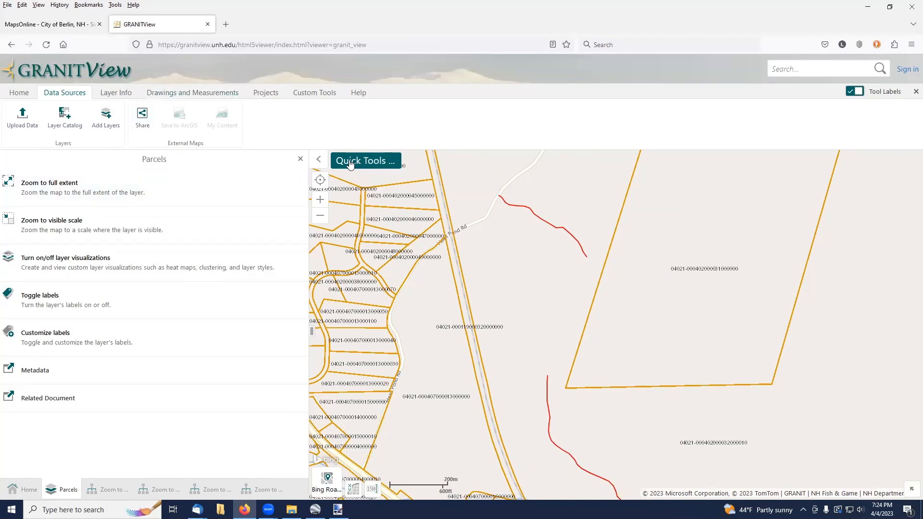
Return to the layer list and turn on Cultural Society and Demographic together with its Trails layer.
left_click(319, 159)
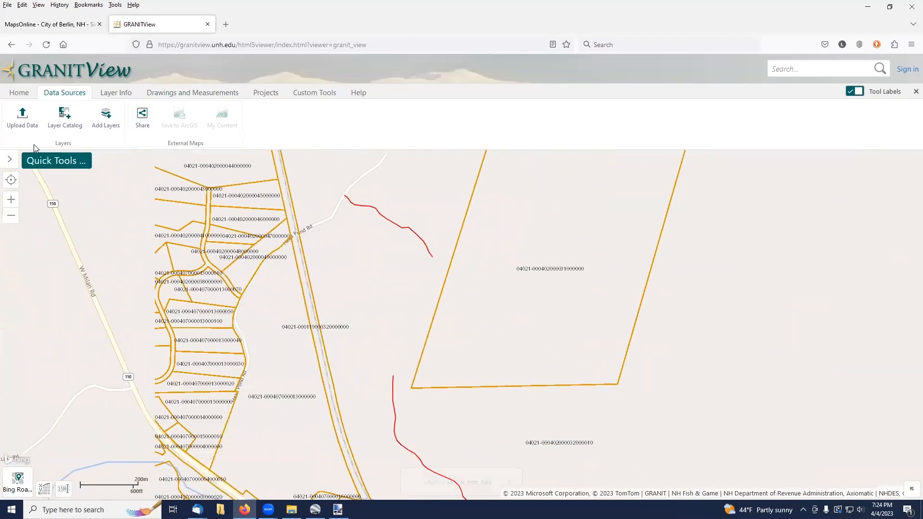
left_click(11, 160)
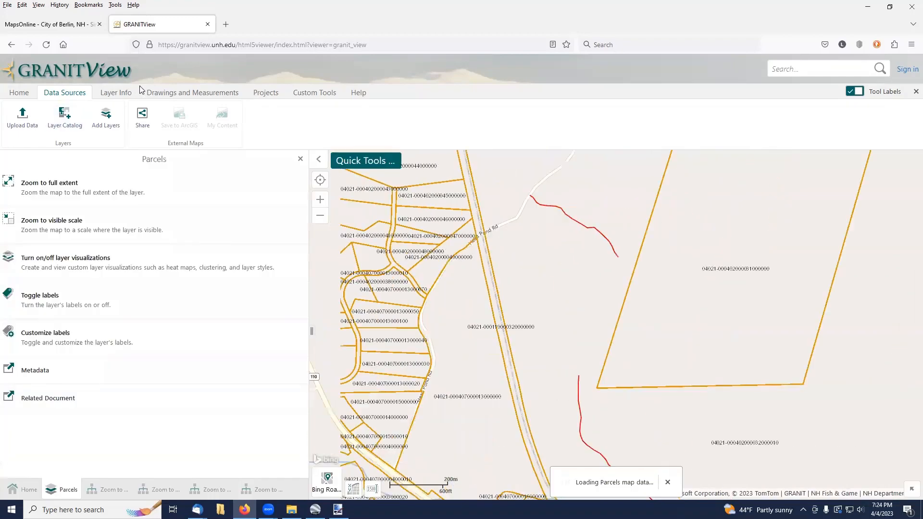
left_click(25, 99)
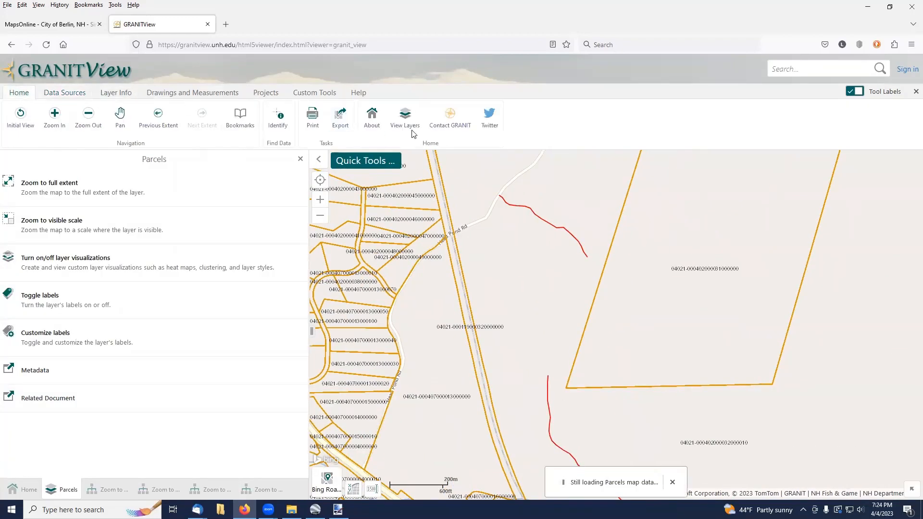
left_click(404, 117)
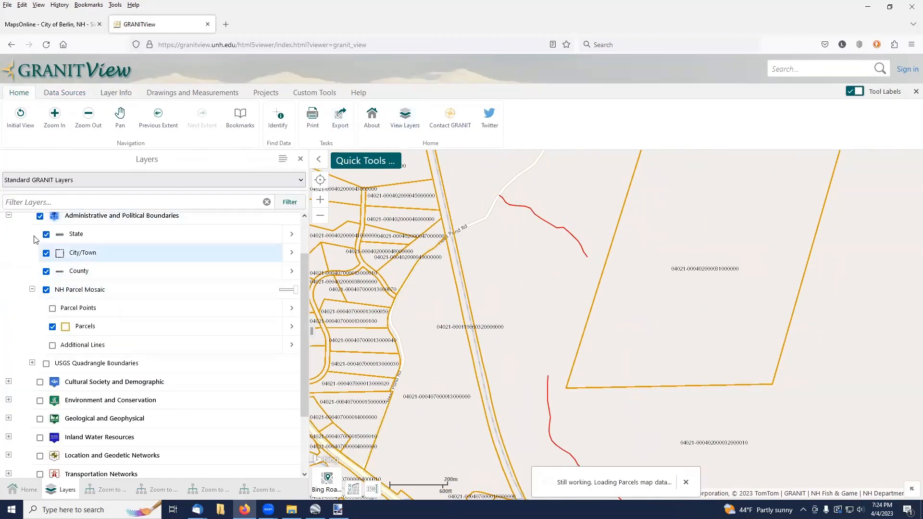
left_click(8, 216)
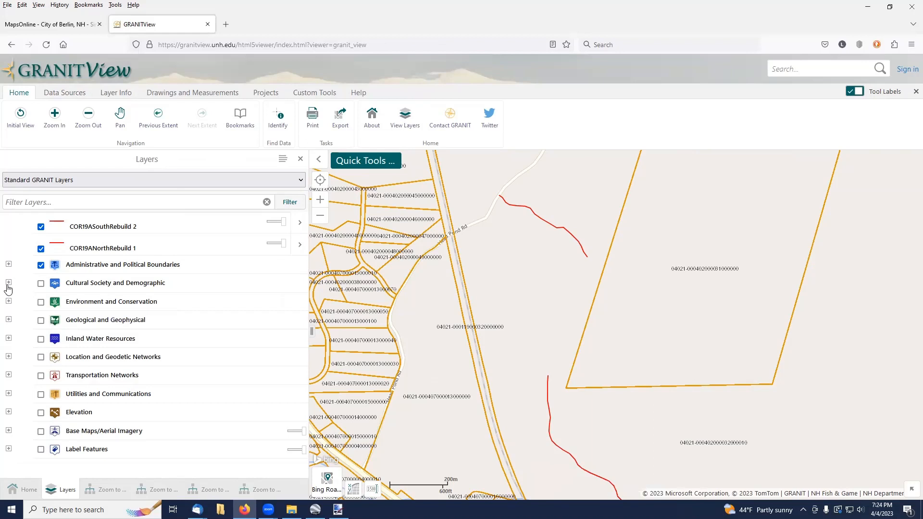
left_click(9, 283)
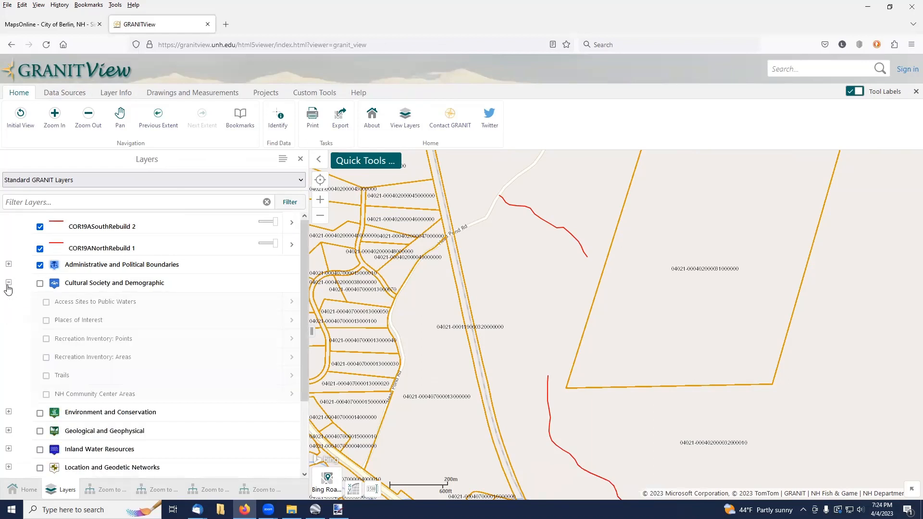
left_click(40, 283)
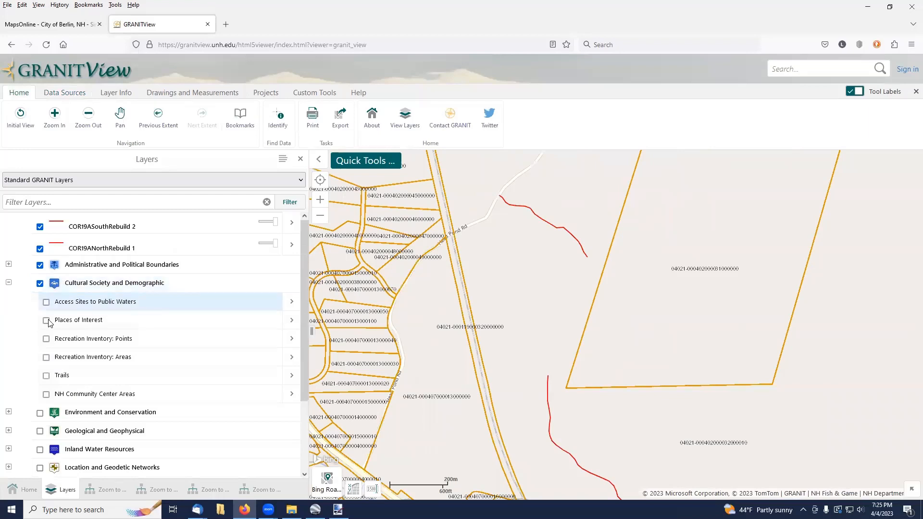
left_click(46, 376)
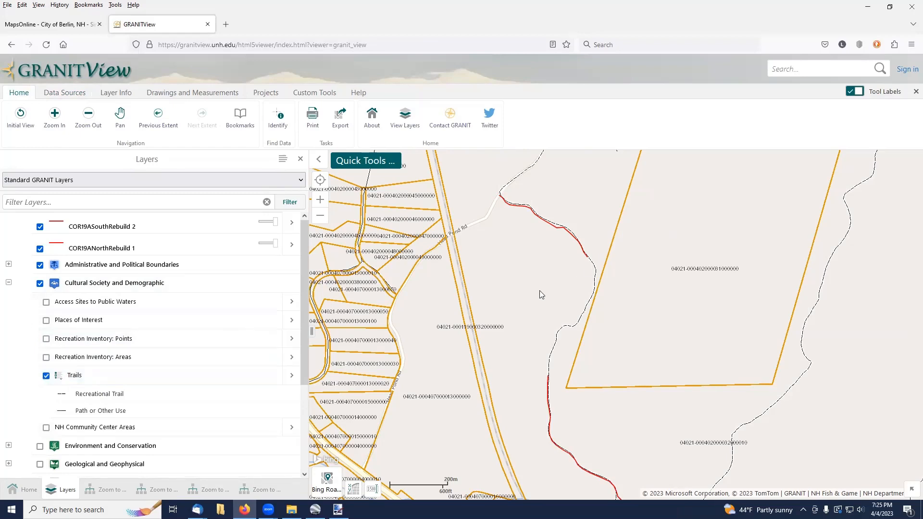
Examine how the north and south rebuild lines align with the existing trails, especially at the south section's lower end.
left_click_drag(536, 292, 530, 244)
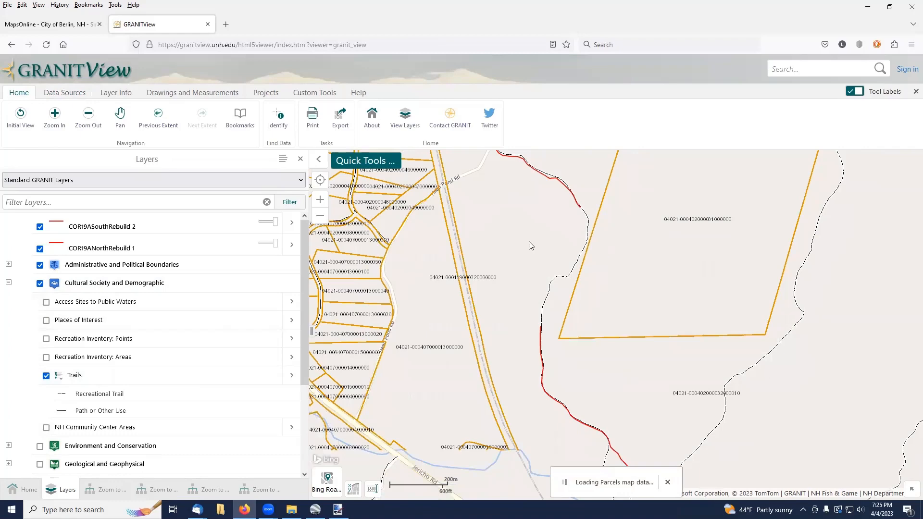
left_click_drag(529, 242, 525, 278)
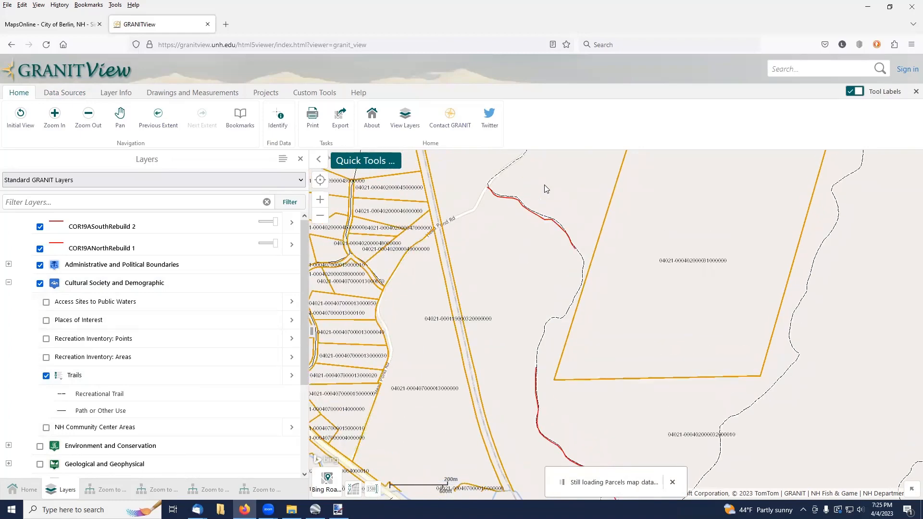
left_click_drag(625, 396, 639, 311)
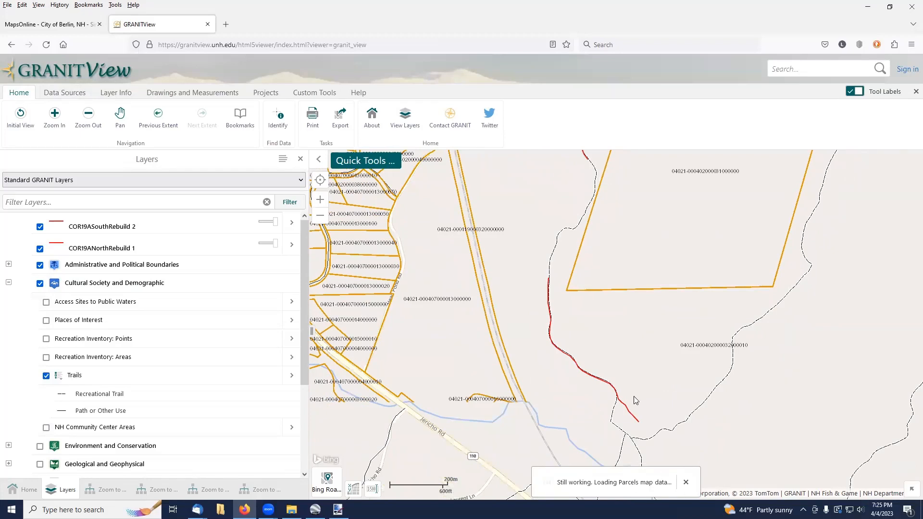
scroll(627, 422, "up", 1)
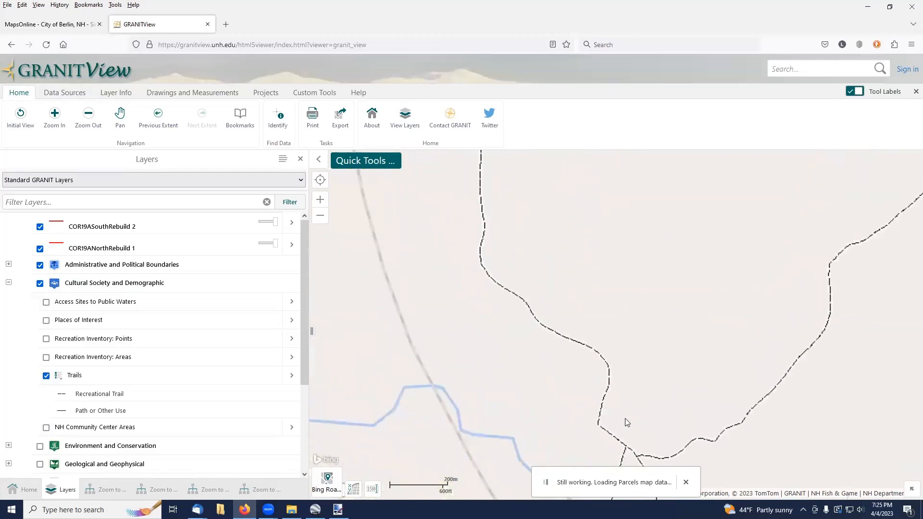
left_click_drag(624, 418, 615, 359)
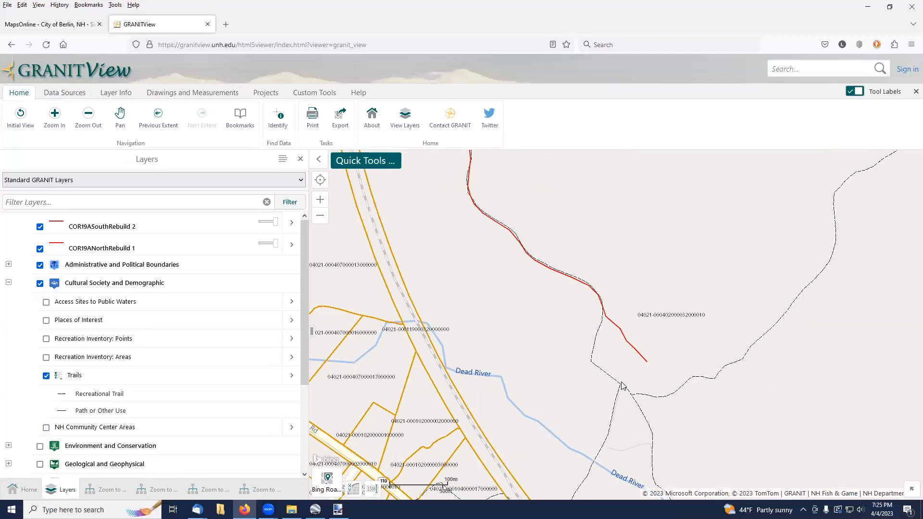
left_click_drag(621, 384, 618, 358)
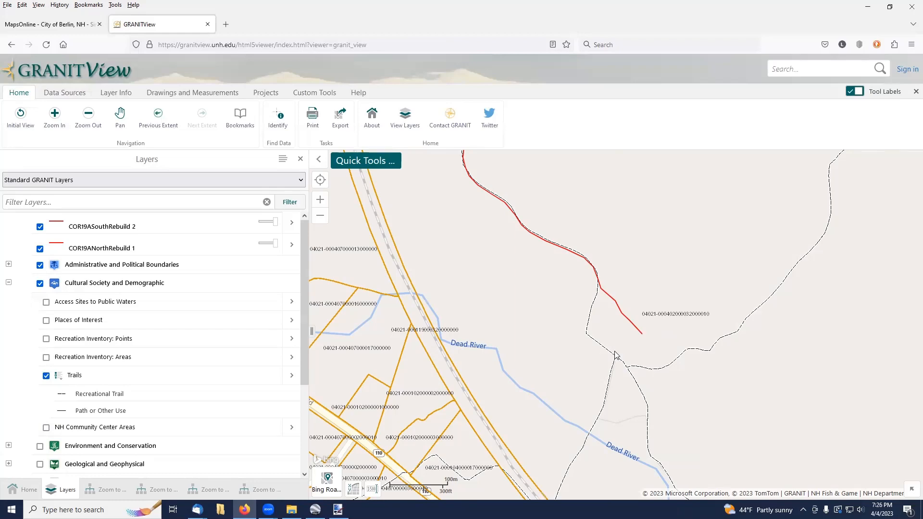
scroll(615, 354, "down", 1)
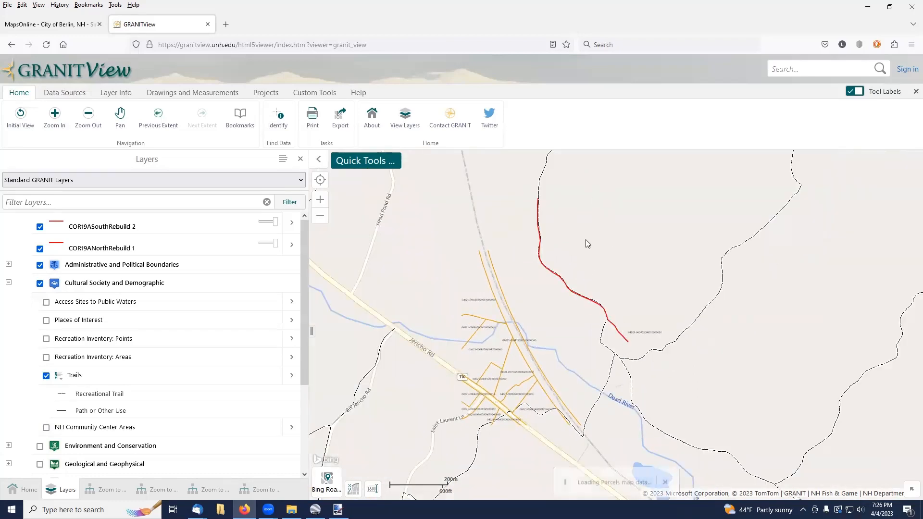
left_click_drag(587, 244, 595, 263)
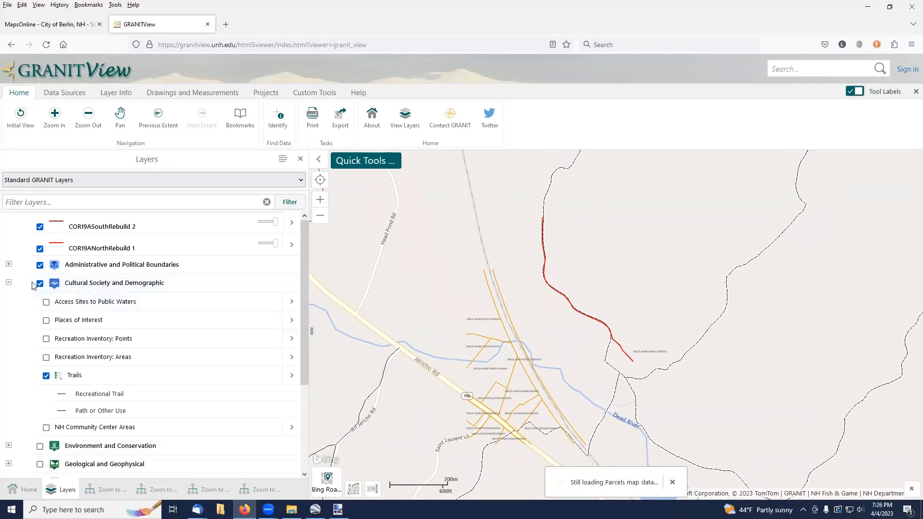
left_click(7, 283)
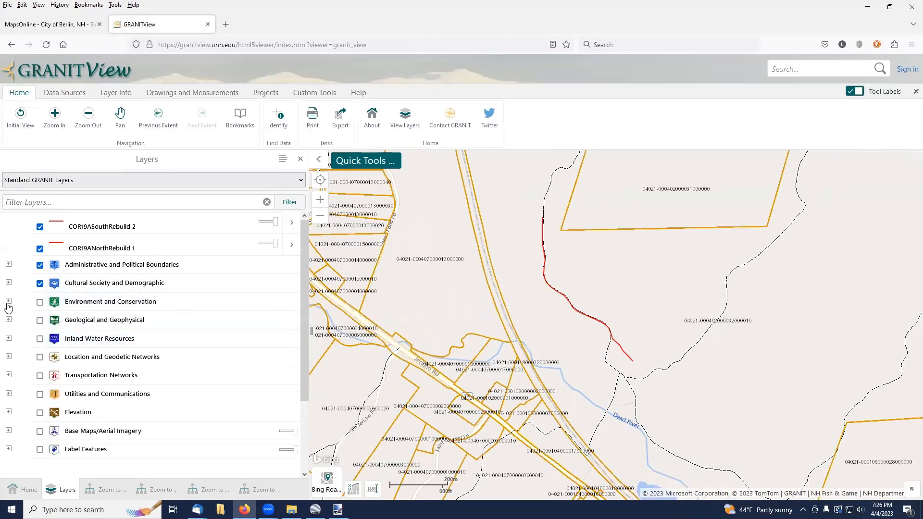
Turn on Inland Water Resources together with its NWIPlus wetlands layer.
left_click(9, 338)
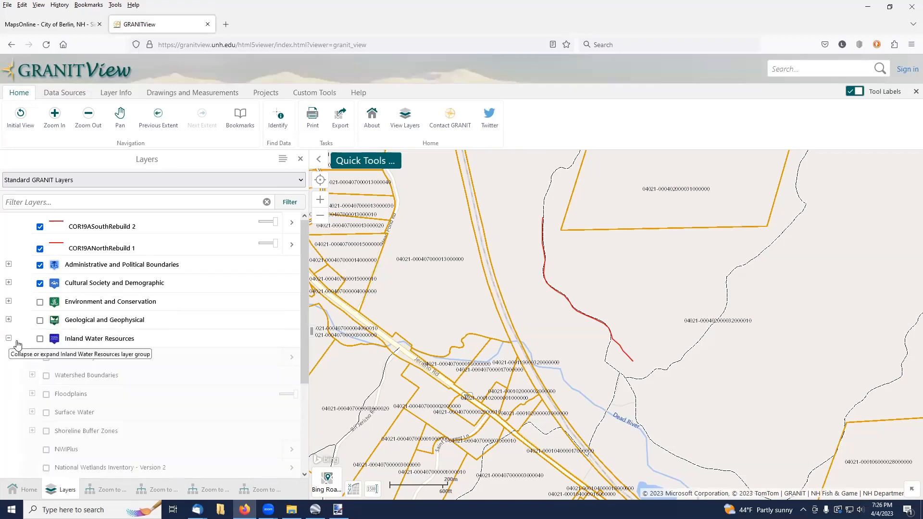
left_click(40, 339)
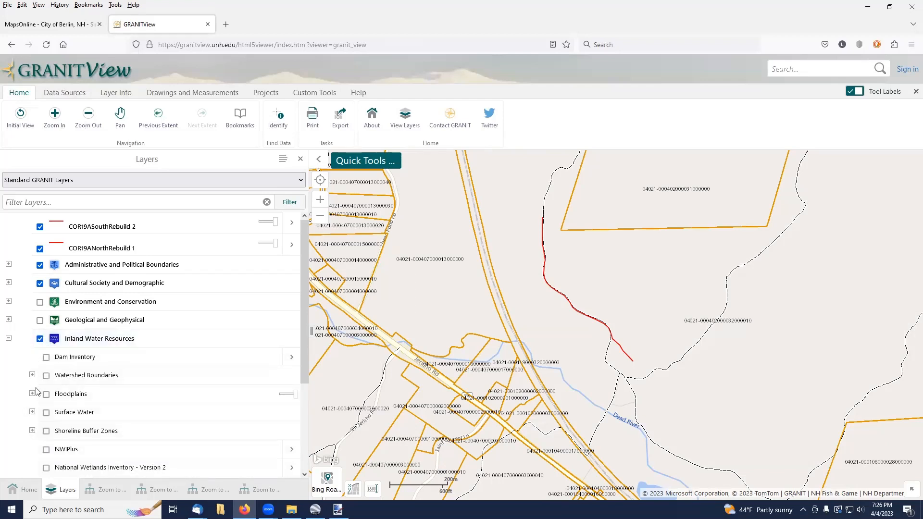
left_click(46, 451)
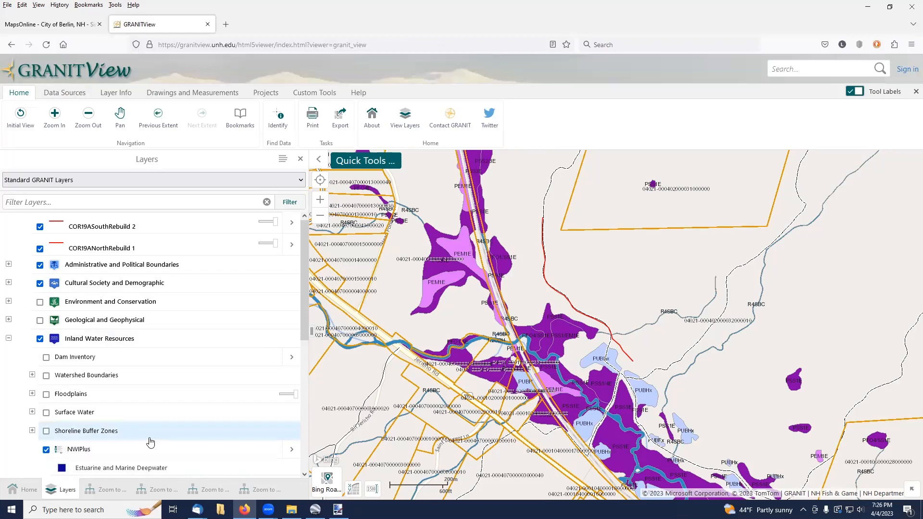
left_click_drag(149, 438, 152, 398)
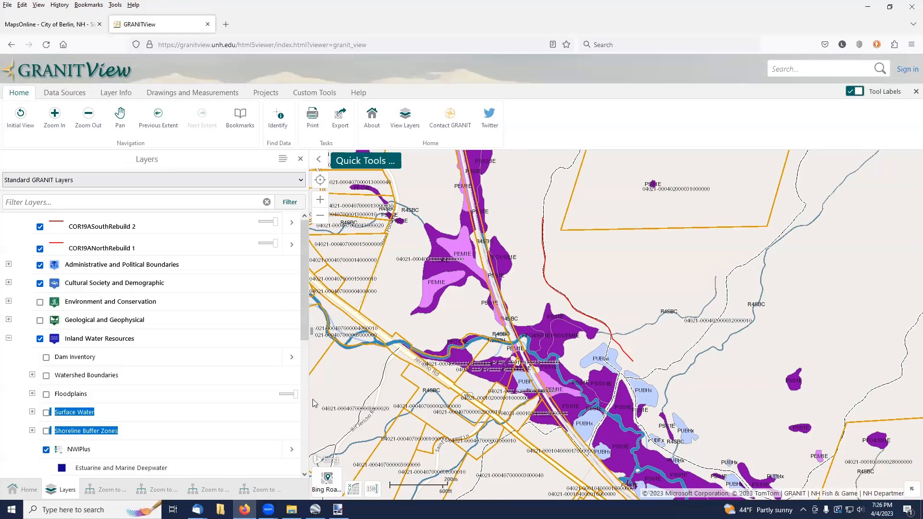
Examine where the north and south rebuild lines run relative to the mapped wetlands and streams, especially near the south section's lower end.
left_click_drag(592, 380, 562, 313)
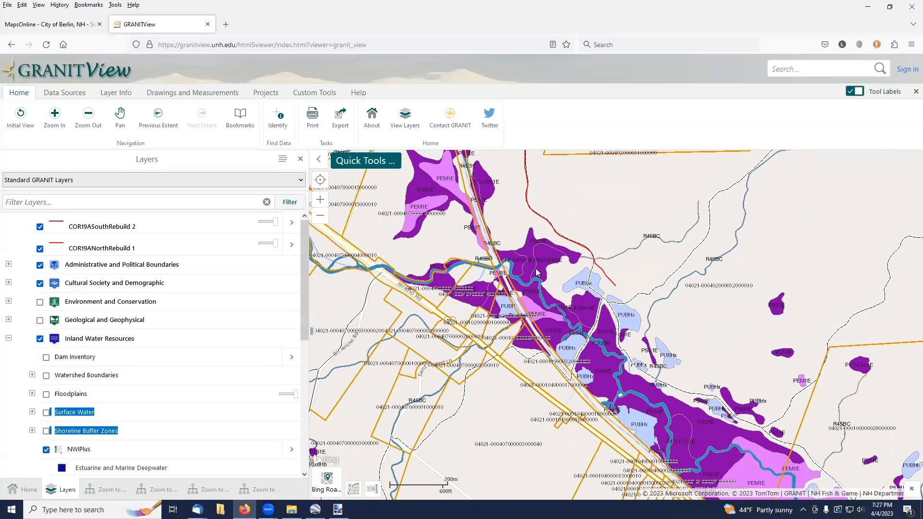
left_click_drag(576, 278, 639, 430)
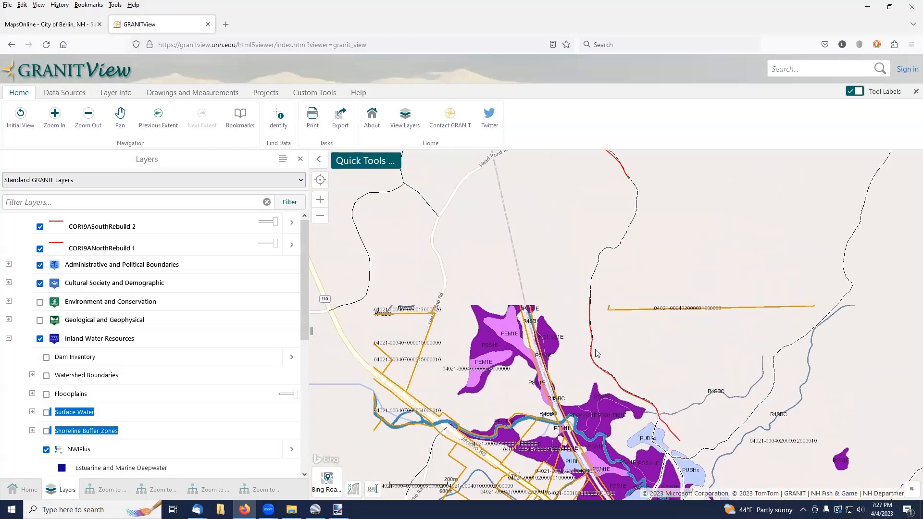
left_click_drag(663, 193, 646, 226)
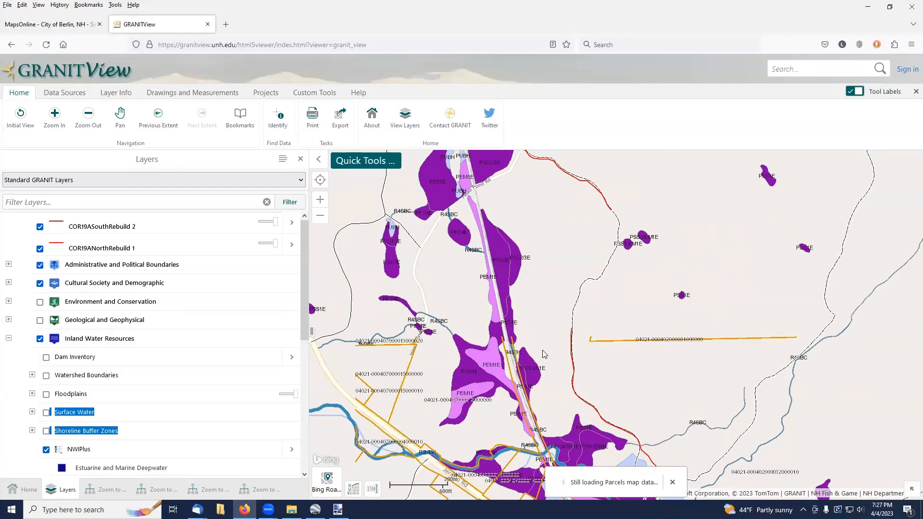
left_click_drag(542, 350, 539, 241)
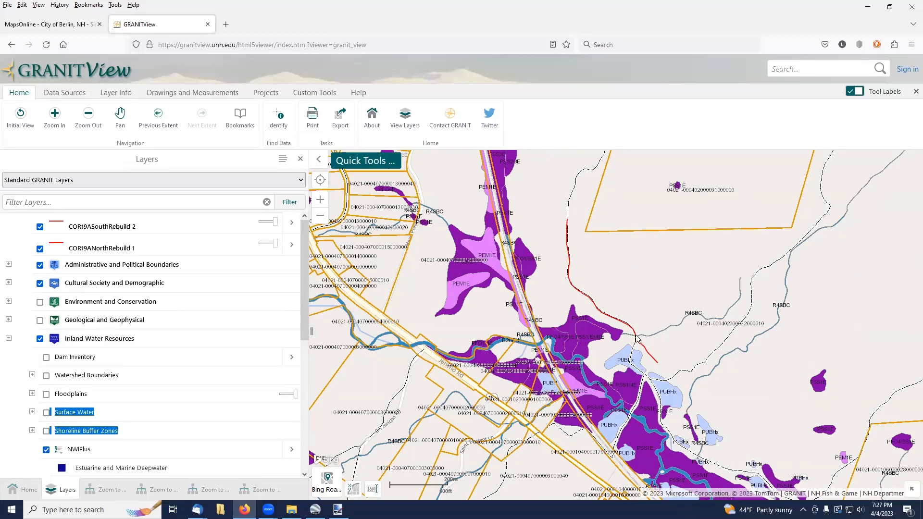
scroll(636, 338, "up", 2)
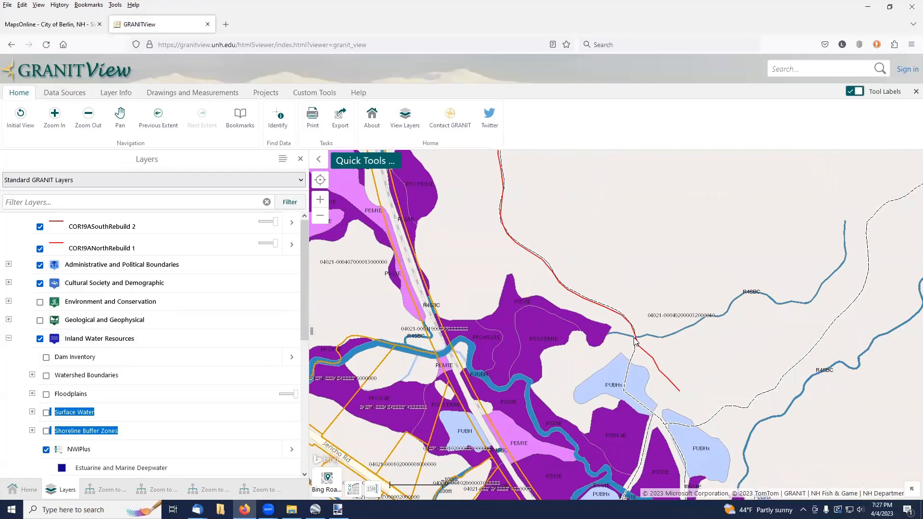
scroll(635, 342, "up", 1)
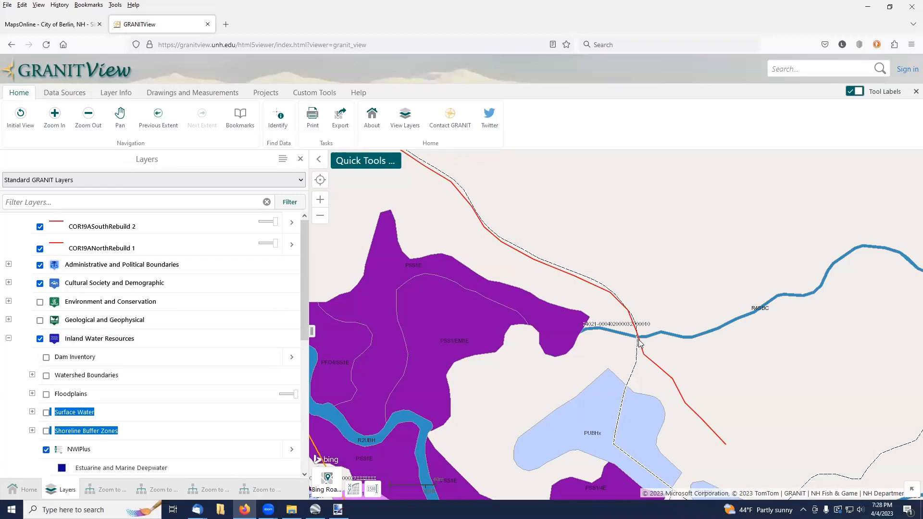
scroll(639, 342, "down", 1)
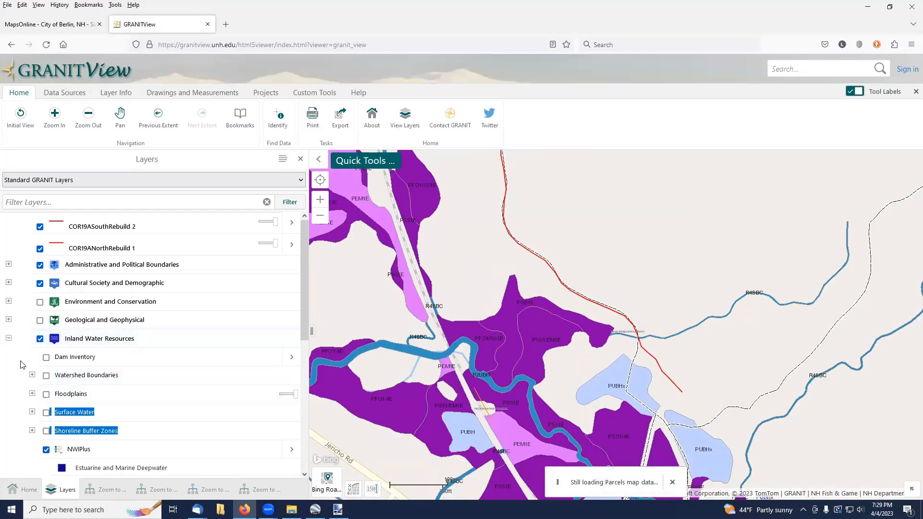
Turn off Inland Water Resources and collapse its layer group.
left_click(39, 339)
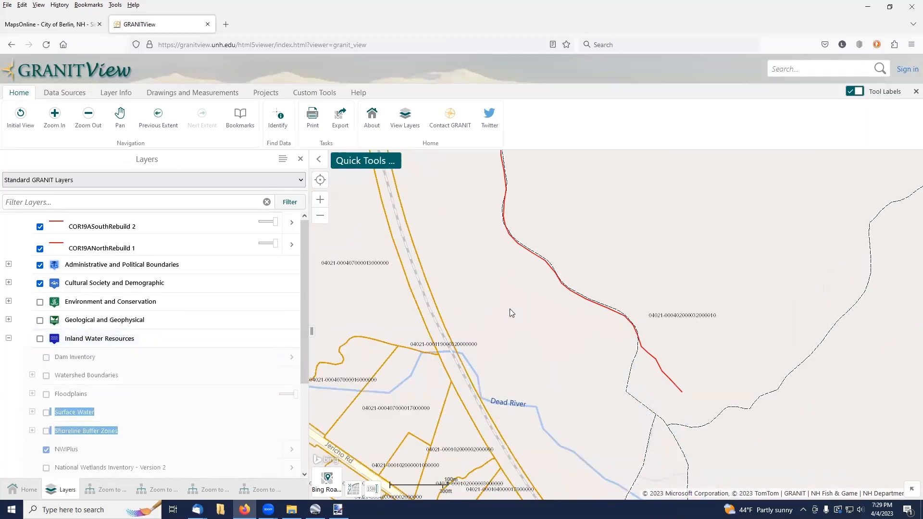
left_click_drag(510, 309, 518, 311)
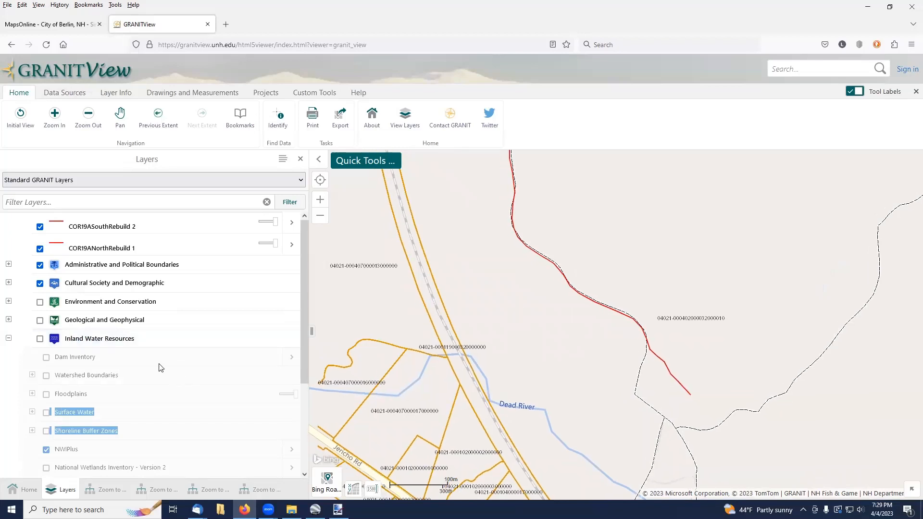
left_click(8, 339)
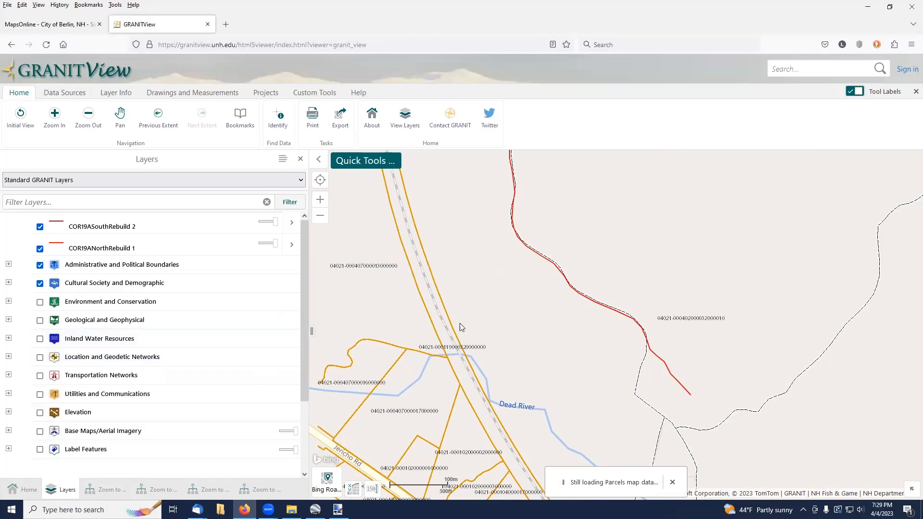
Inspect the parcel number label of the land crossed by the south rebuild line.
left_click_drag(560, 285, 544, 366)
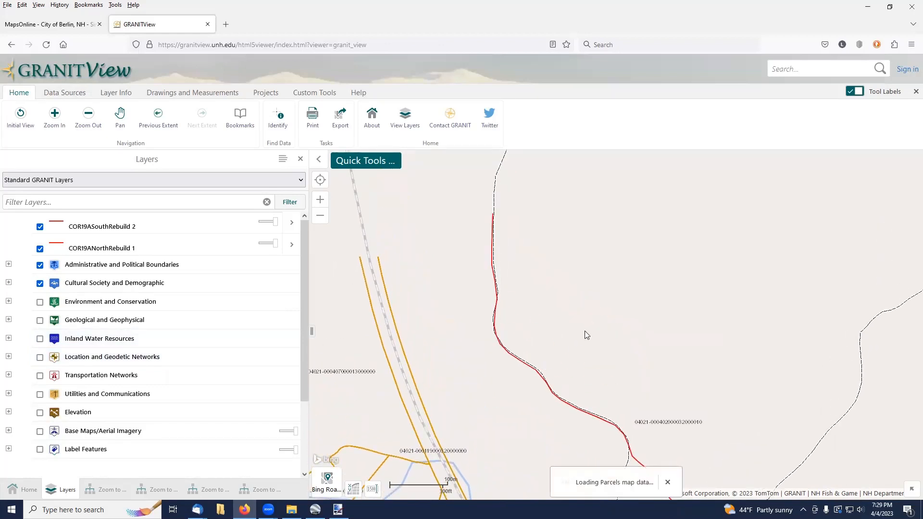
left_click_drag(600, 360, 550, 291)
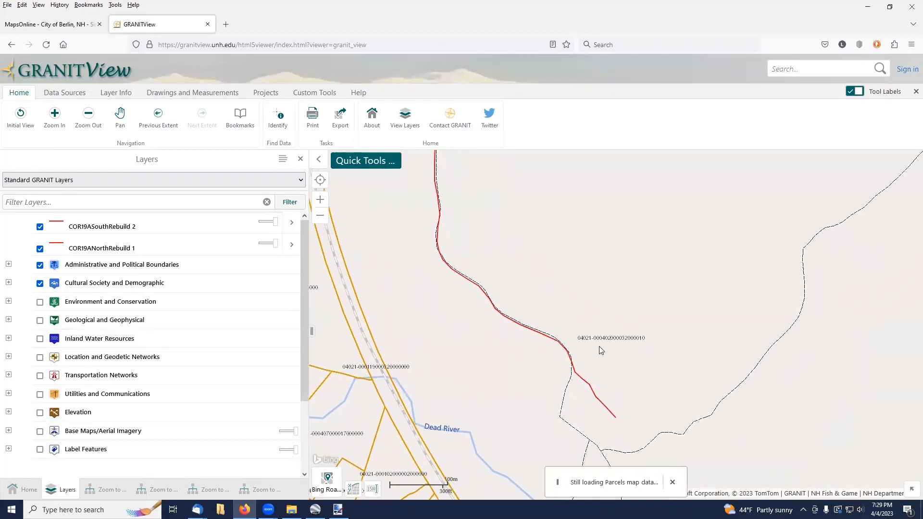
scroll(599, 346, "up", 1)
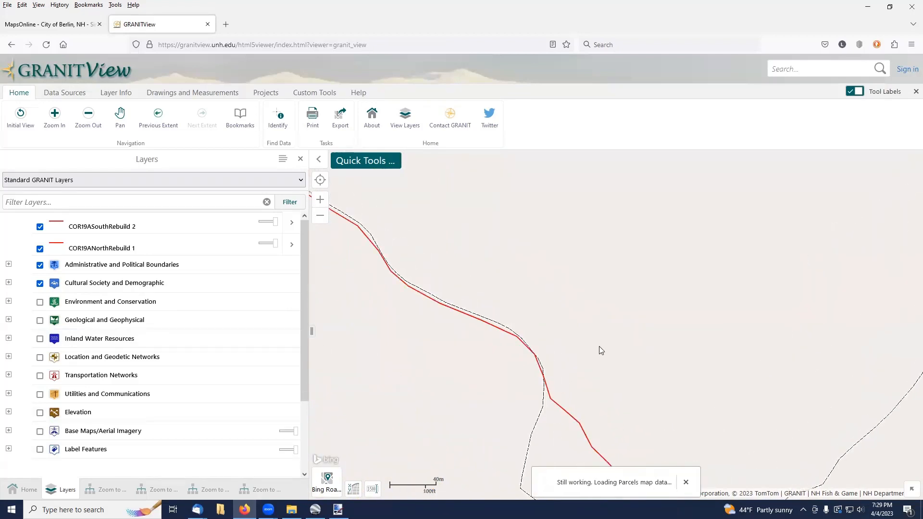
scroll(599, 346, "up", 1)
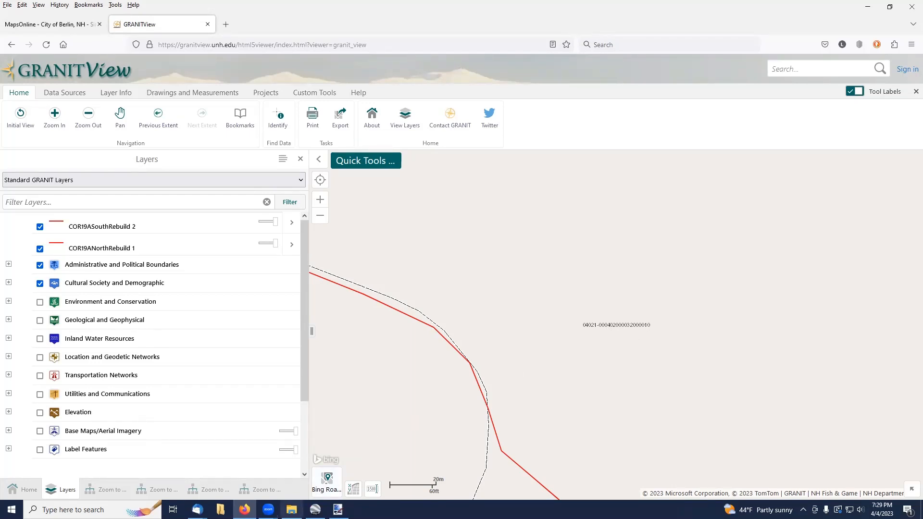
mouse_move(292, 510)
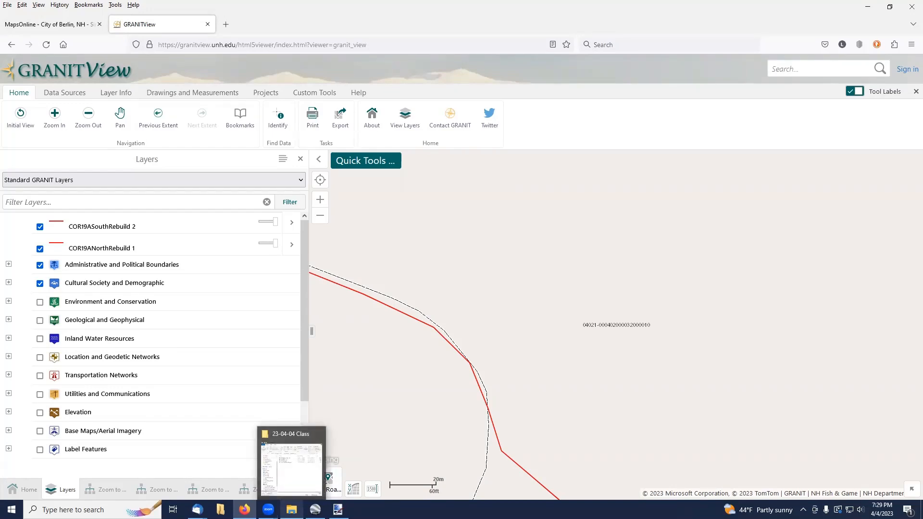
left_click(245, 509)
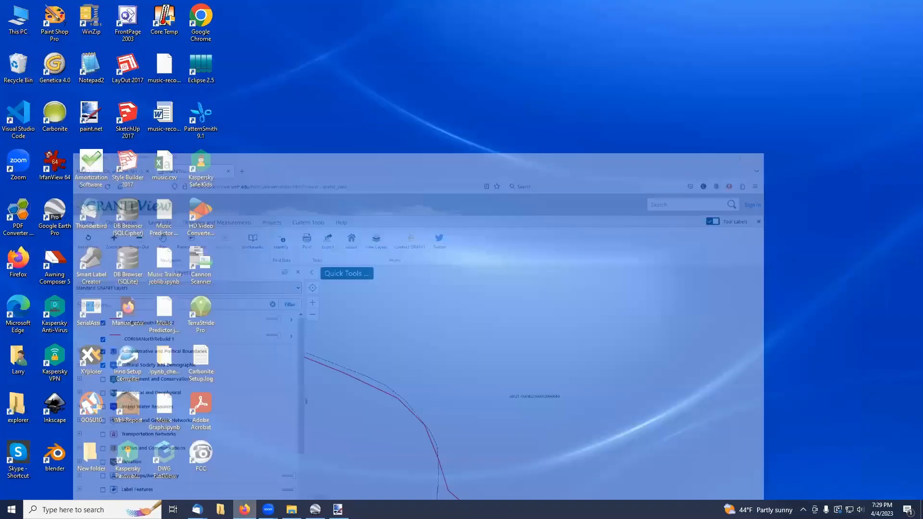
left_click(244, 509)
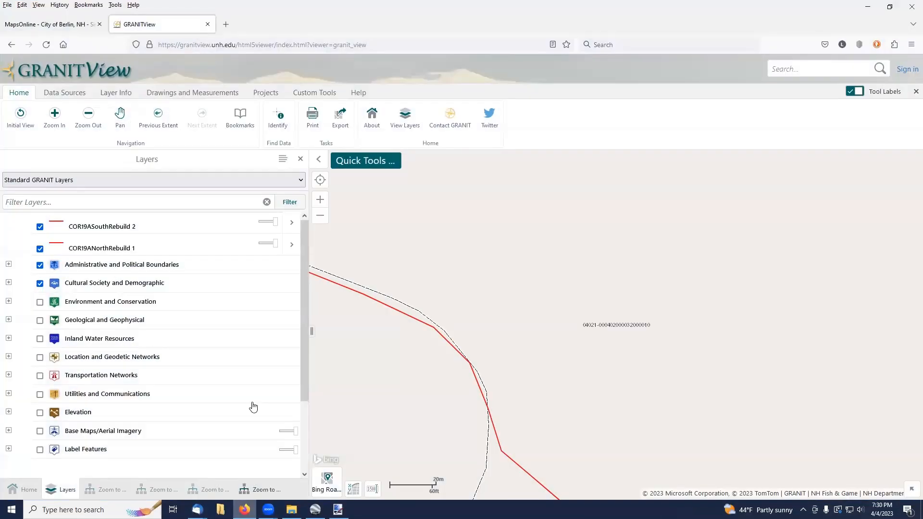
Switch to the City of Berlin MapsOnline page and open its property search ready for a parcel ID.
left_click(52, 26)
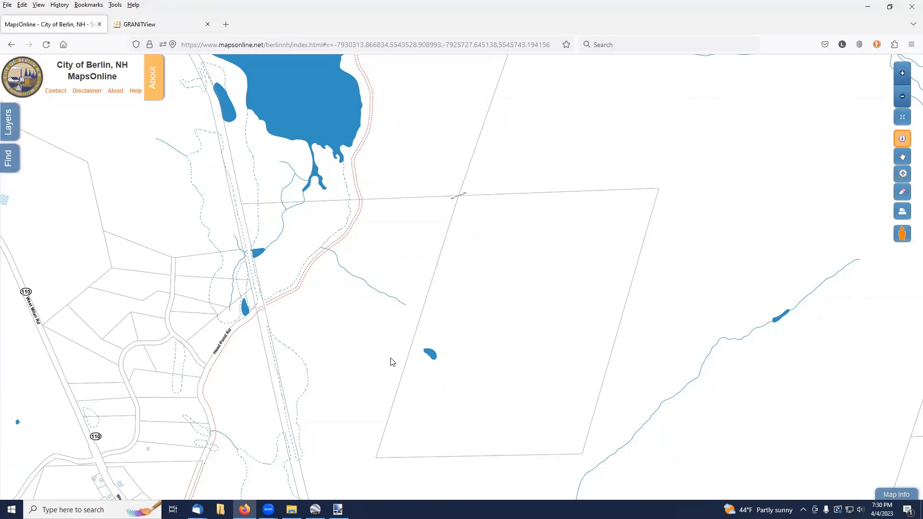
left_click(10, 156)
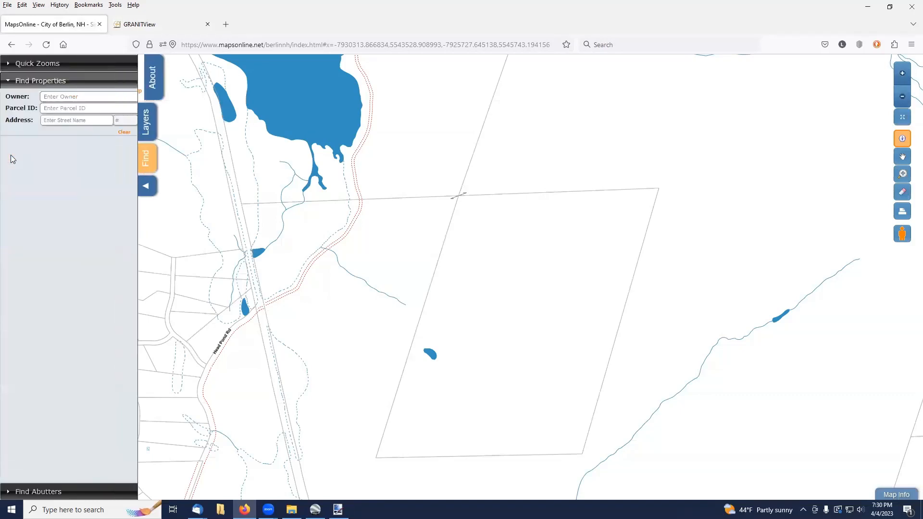
left_click(71, 109)
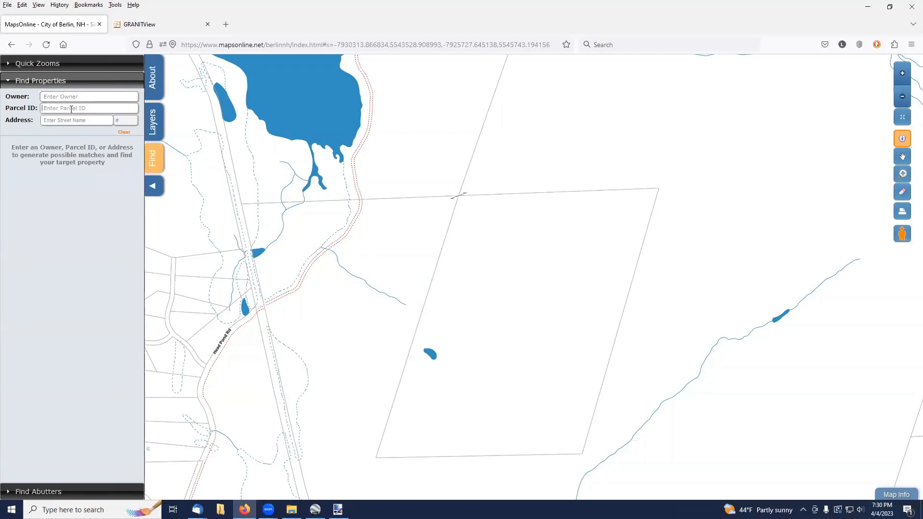
Check the parcel number in GRANITView again and search MapsOnline for parcel ID 402-32.10.
left_click(139, 22)
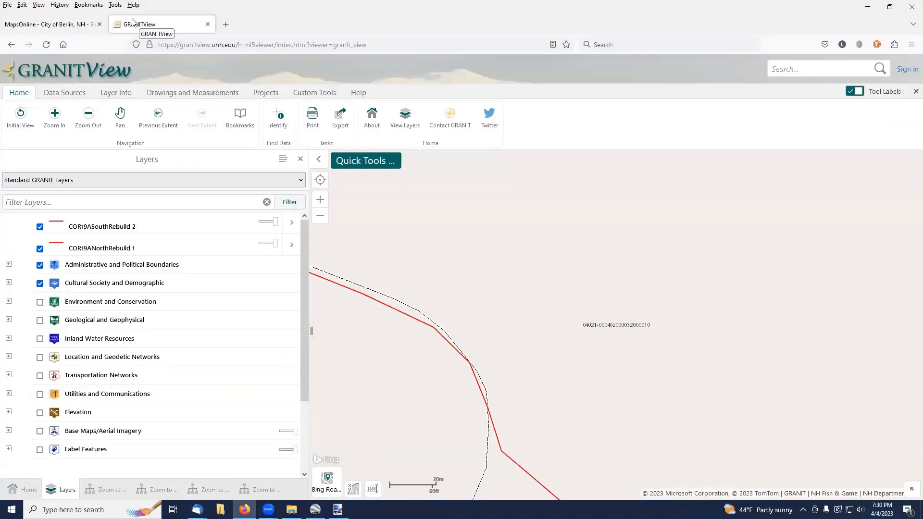
left_click(66, 25)
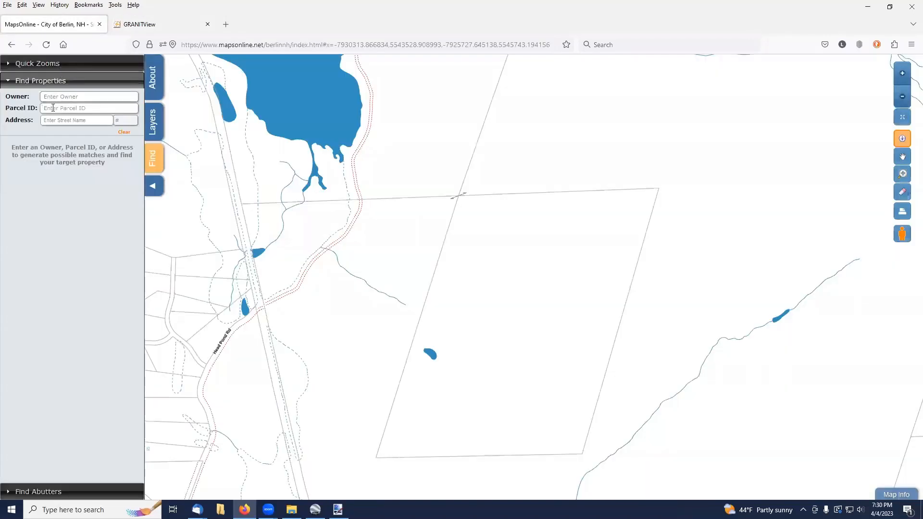
type("4")
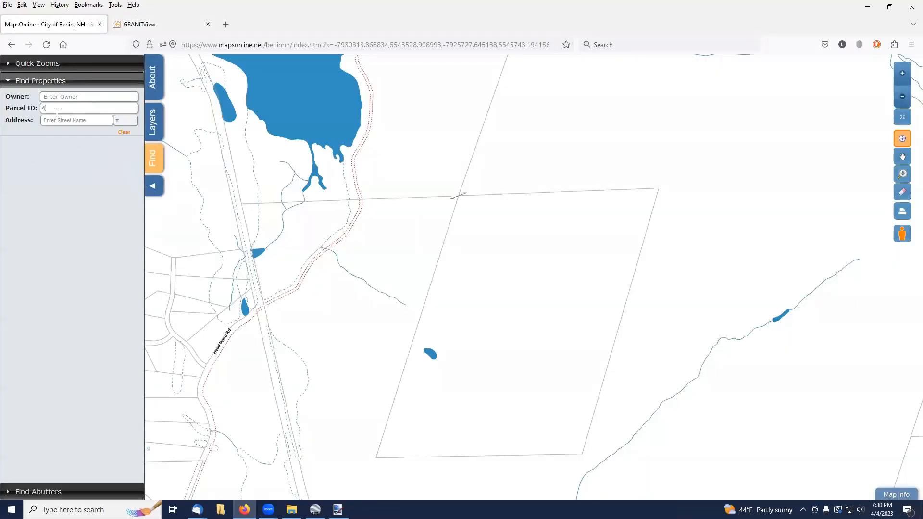
type("02-32")
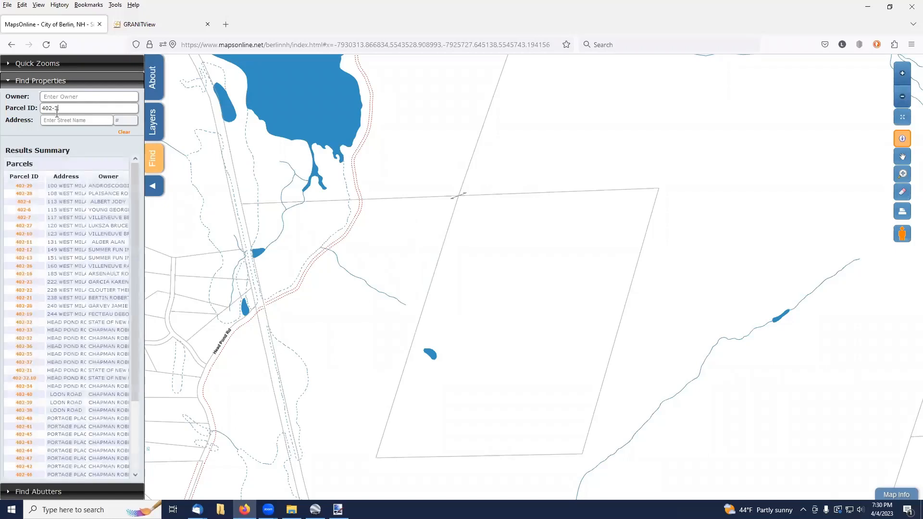
type(".10")
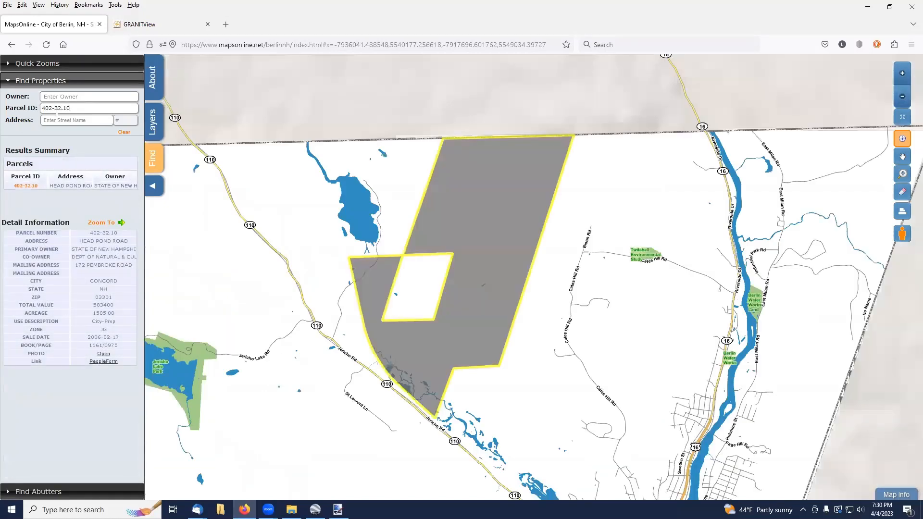
left_click(36, 186)
Re-enter parcel ID 402-32.10 in the property search and review the parcel's ownership and detail information.
left_click_drag(594, 277, 650, 284)
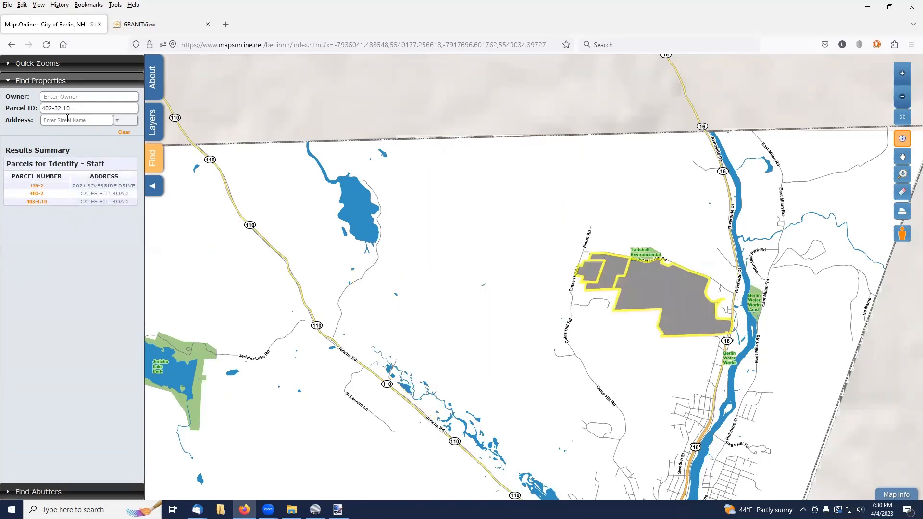
left_click(84, 107)
left_click_drag(75, 105, 29, 106)
type("402-3")
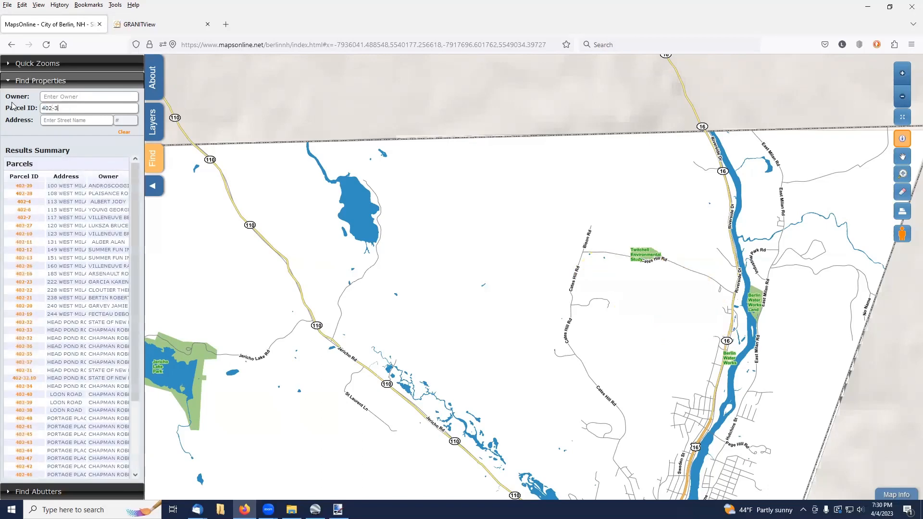
type("2.10")
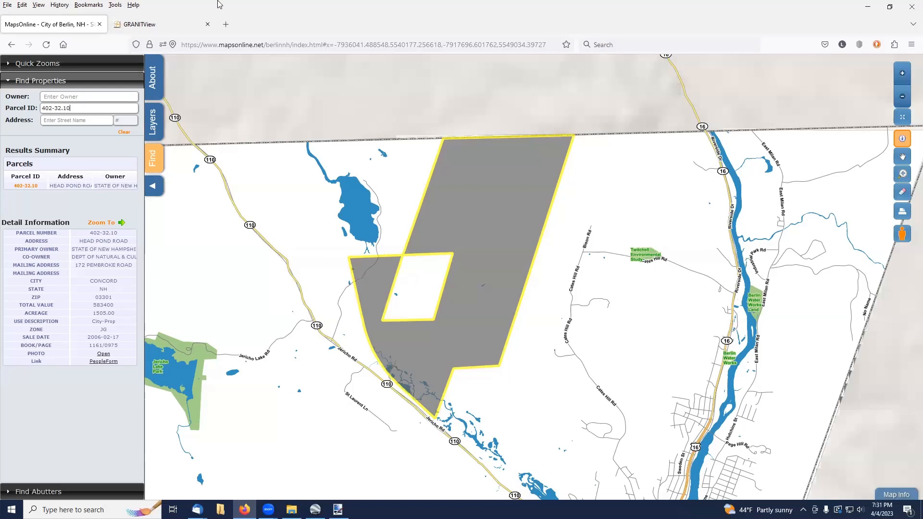
Minimize the map browser window, open the TerraStride Pro website and close it again.
left_click(870, 6)
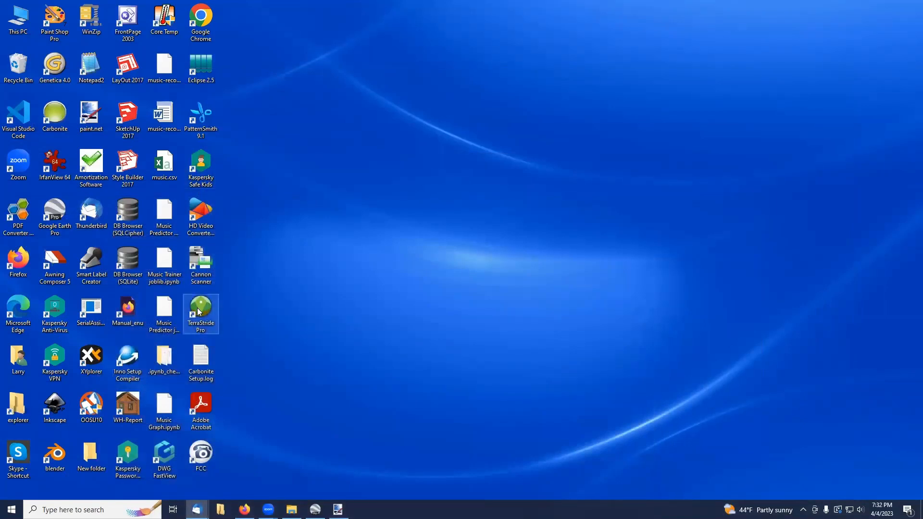
double_click(199, 312)
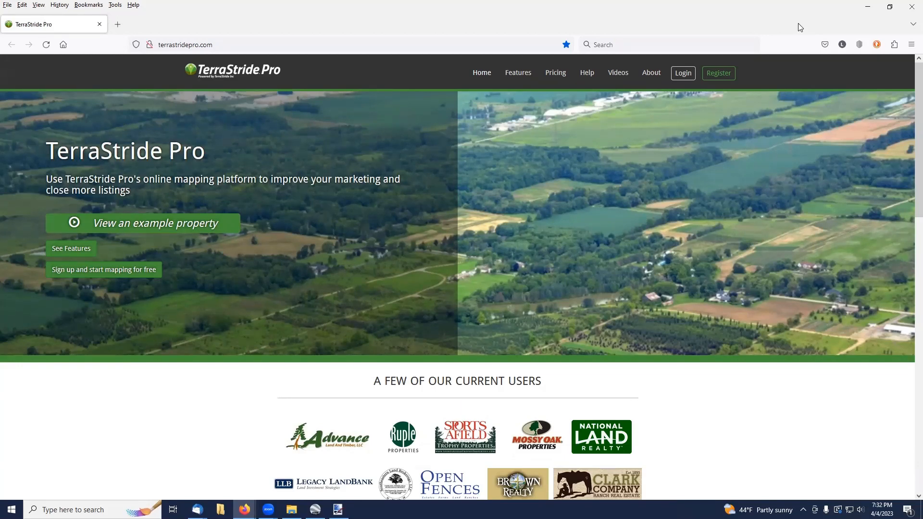
left_click(910, 8)
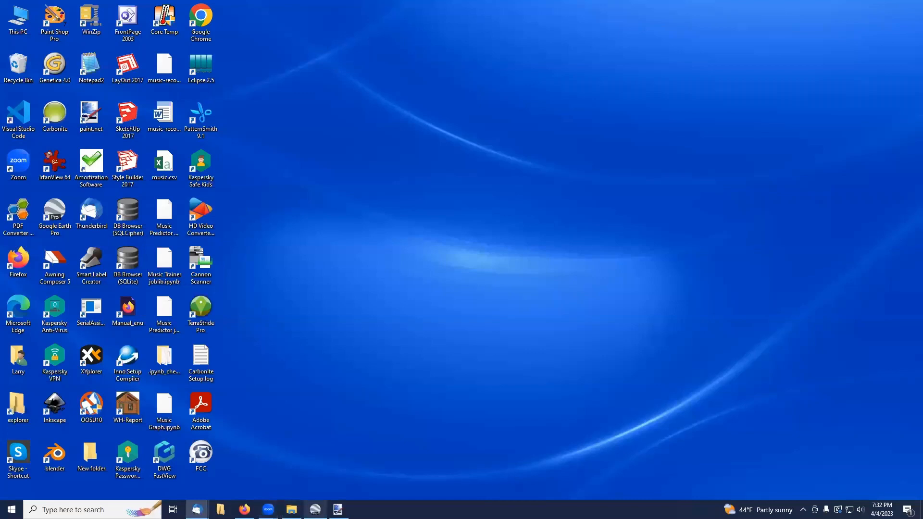
Switch to Google Earth Pro with the COR19A North and South Rebuild paths.
left_click(315, 509)
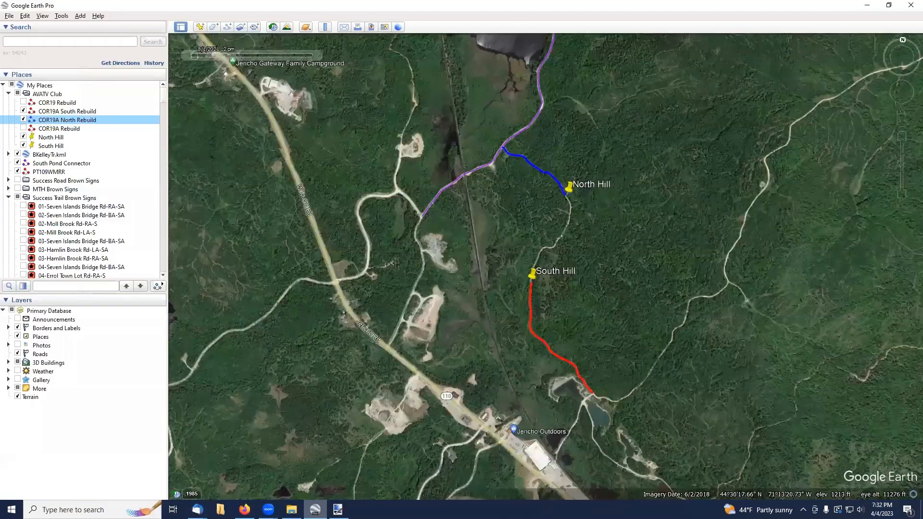